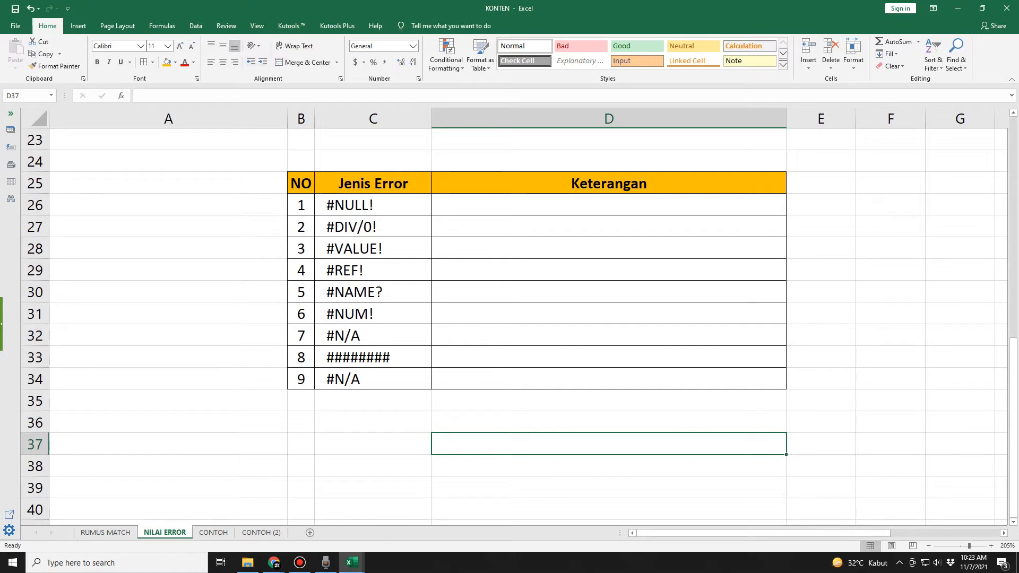
Enter "range tidak ada isinya" as the Keterangan for the #NULL! error in row 26
left_click(608, 205)
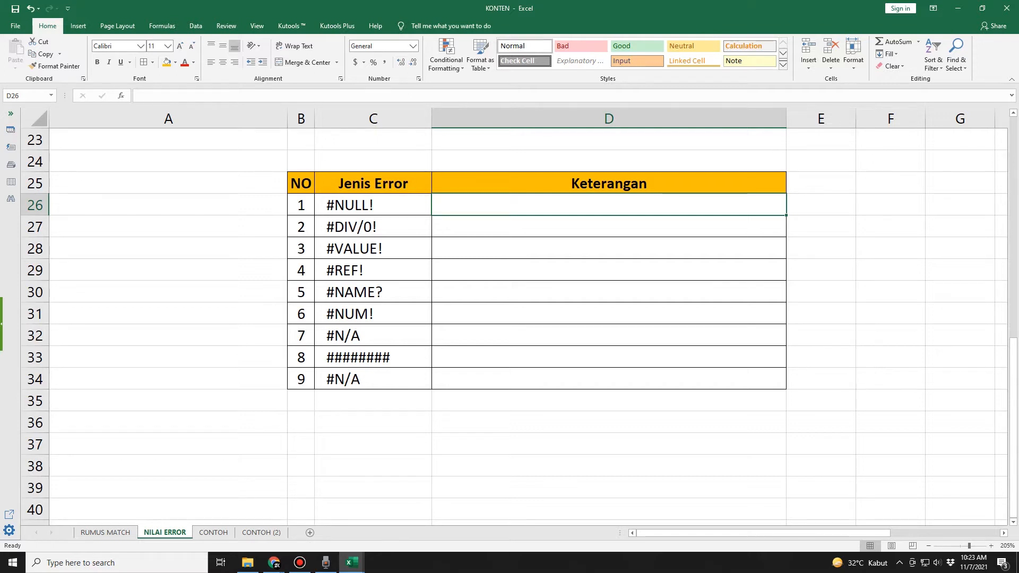
left_click(373, 206)
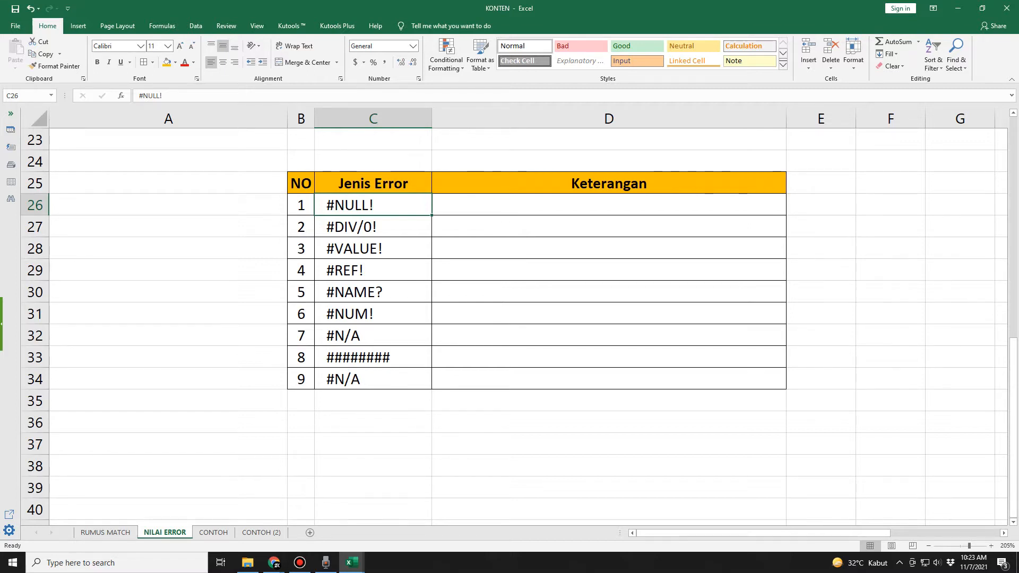
left_click(609, 205)
type("rang")
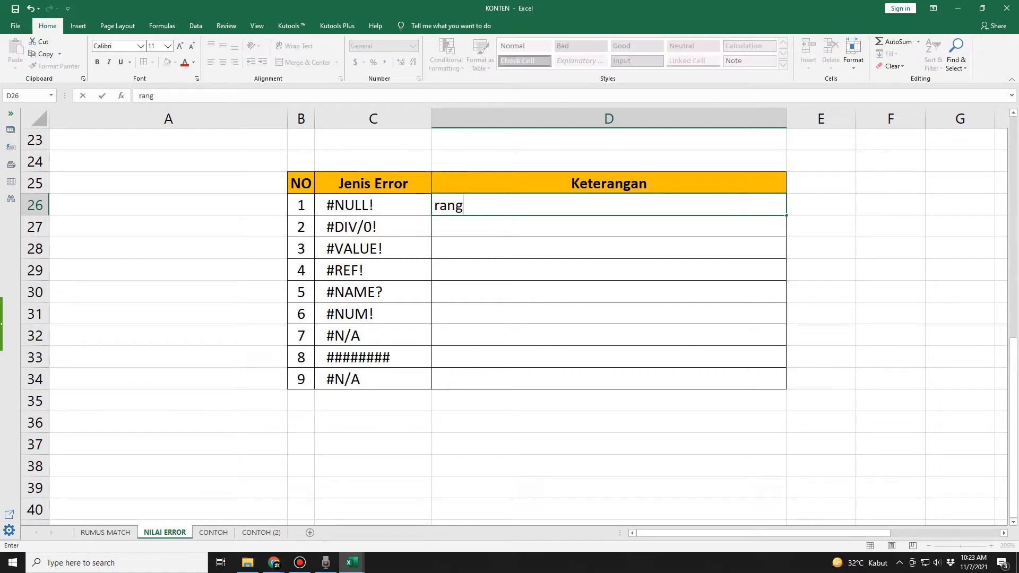
type("e tidak ada ")
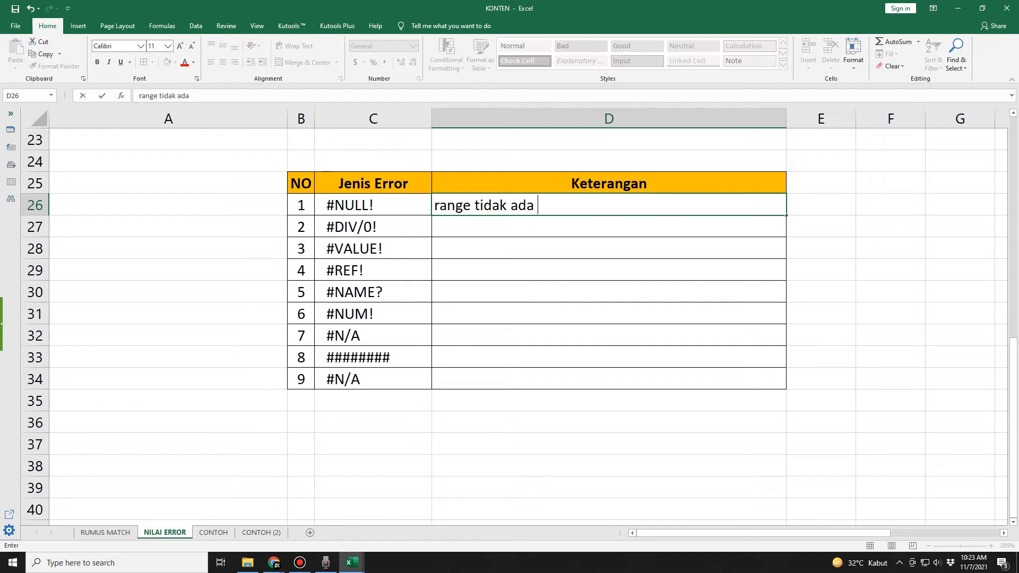
type("isinya")
key("Return")
key("Up")
key("Down")
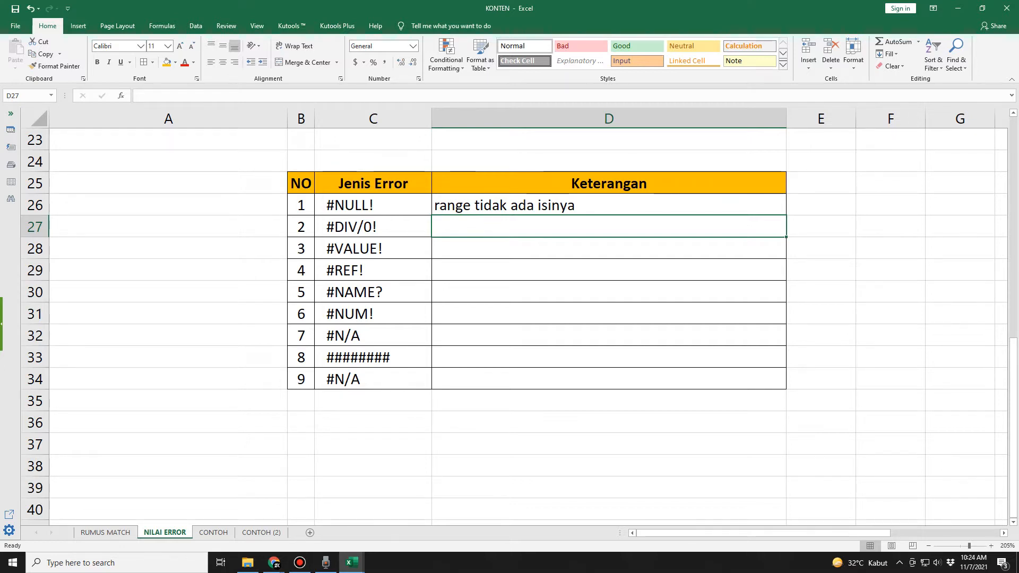
Enter "ada nilai yang dibagi dengan 0" as the Keterangan for the #DIV/0! error
key("Left")
key("Right")
key("Left")
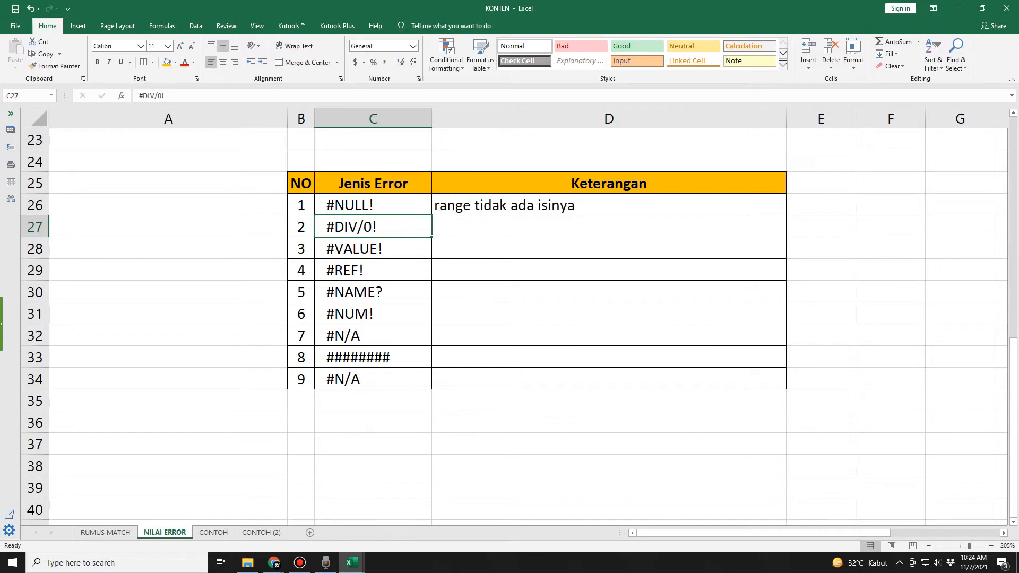
key("Right")
key("Left")
key("Right")
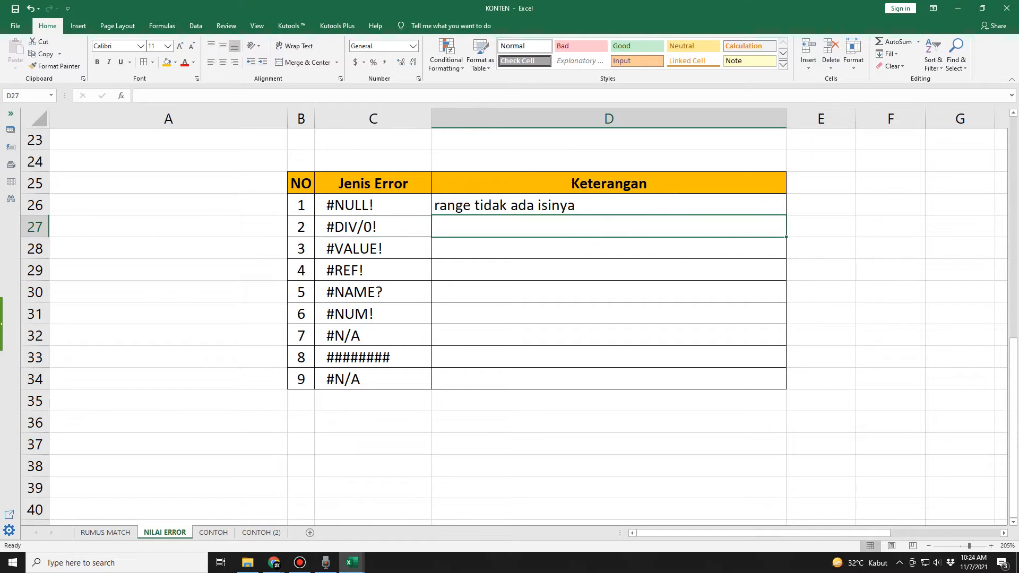
type("ada ni")
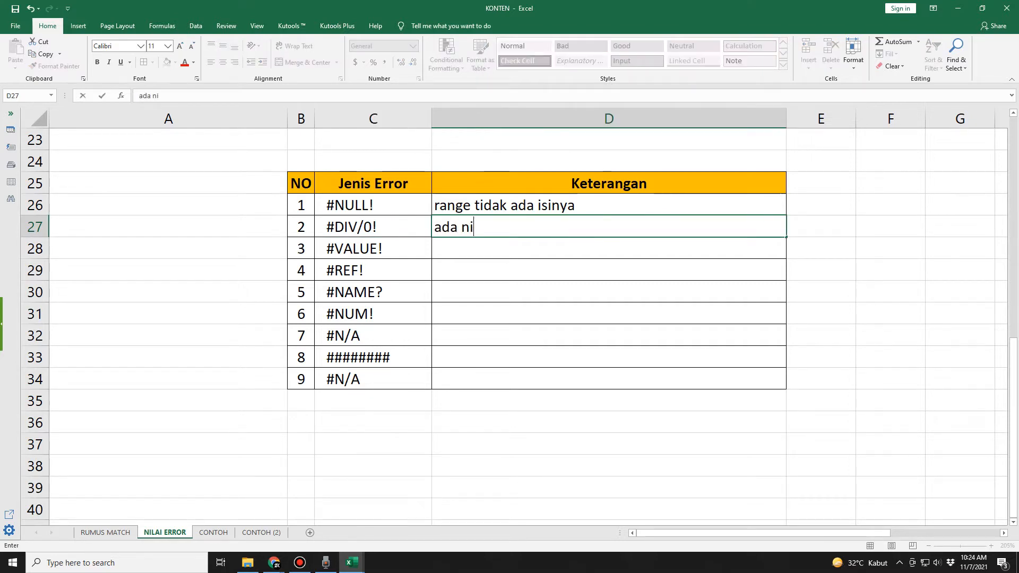
type("lai yang d")
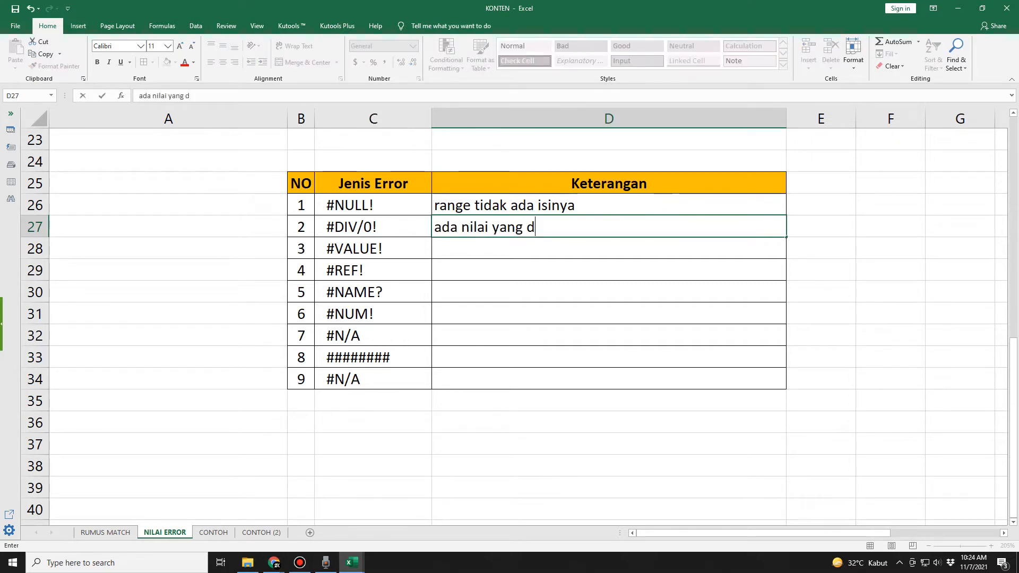
type("ibagi dengan 0")
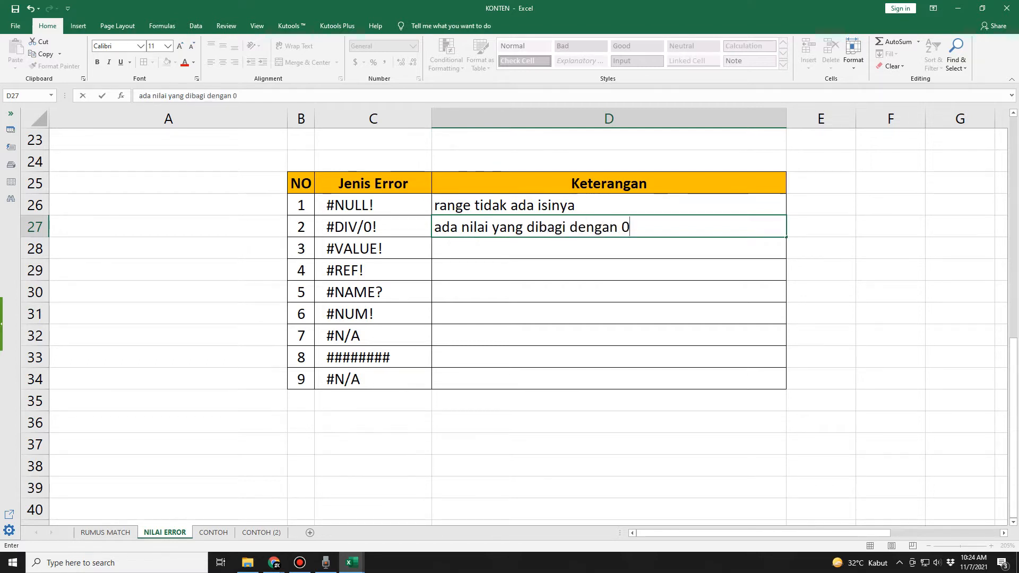
key("Return")
key("Up")
key("Left")
key("Right")
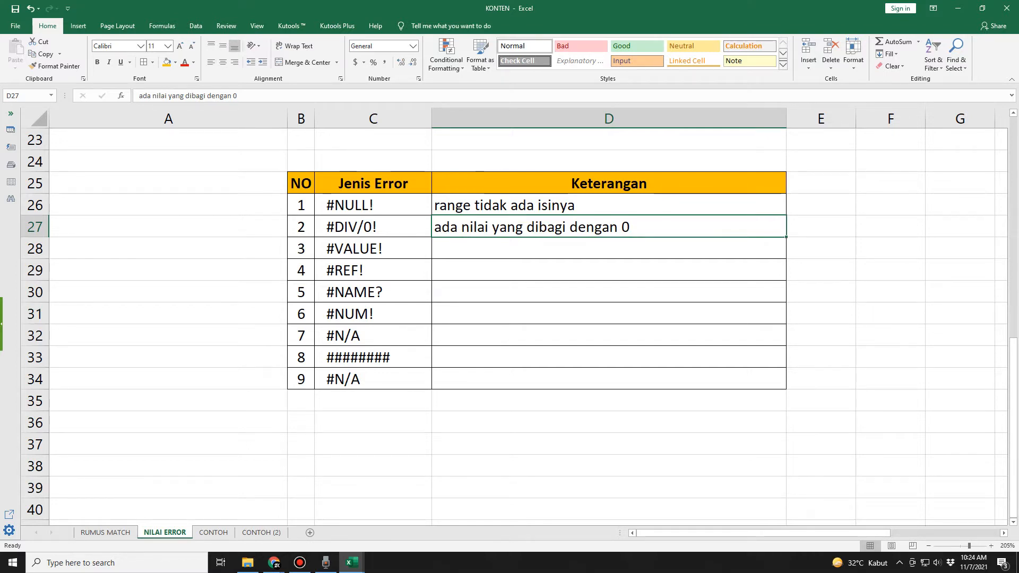
Fill in the Keterangan for the #VALUE! error with "tipe data tidak sesuai"
key("Down")
key("Left")
key("Right")
key("Left")
key("Right")
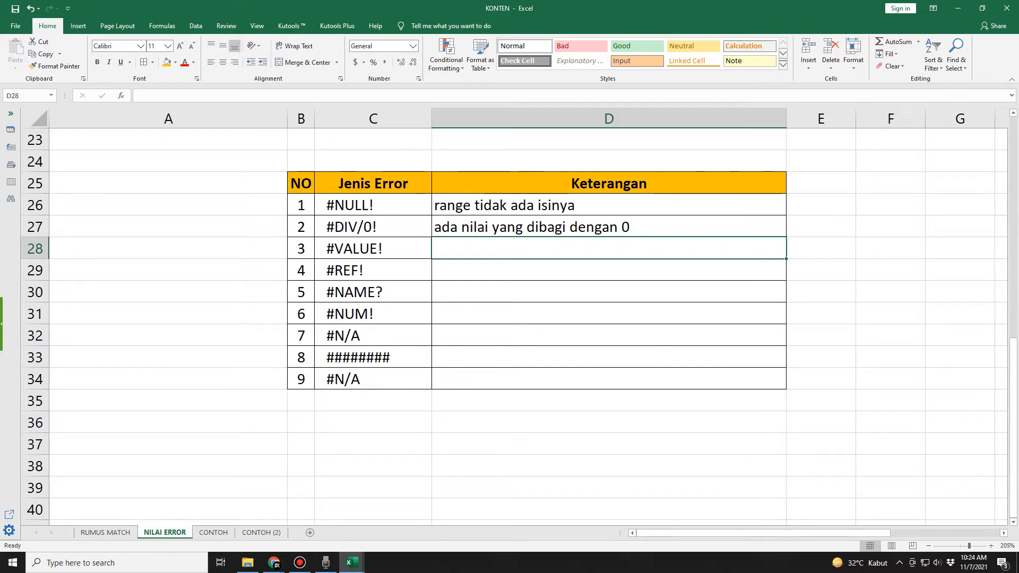
type("tipe dat")
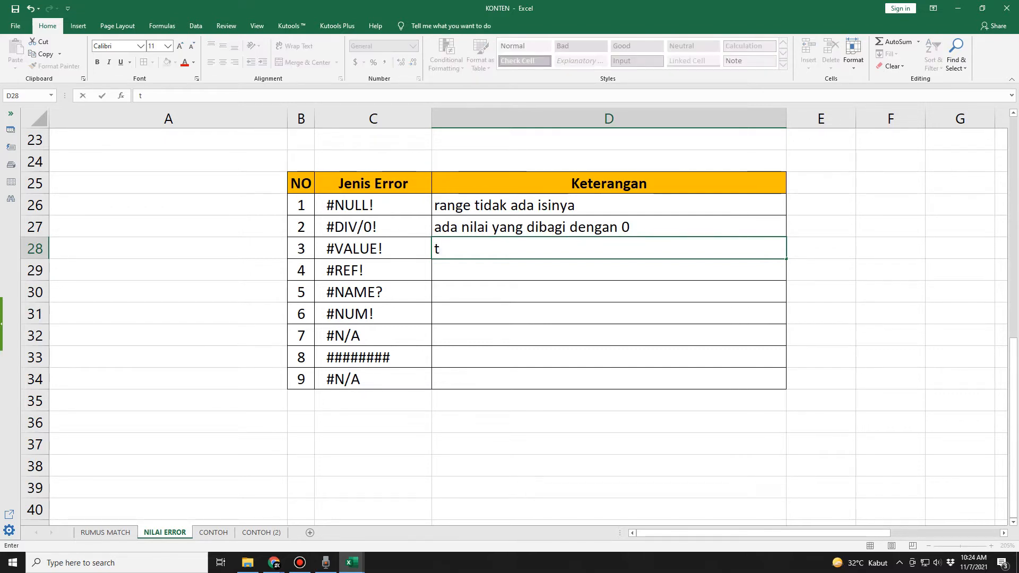
type("a tidak")
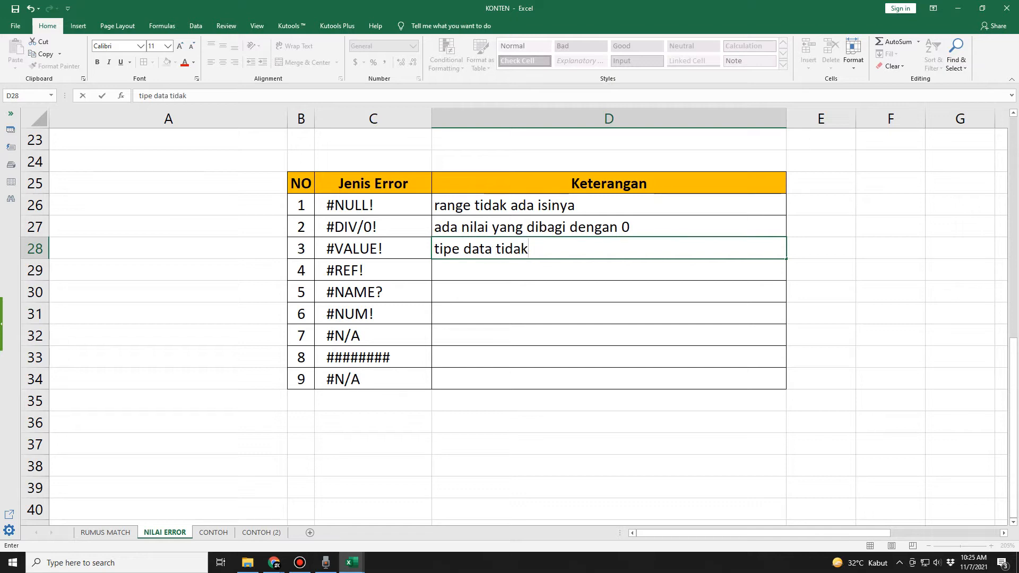
type(" sesuai")
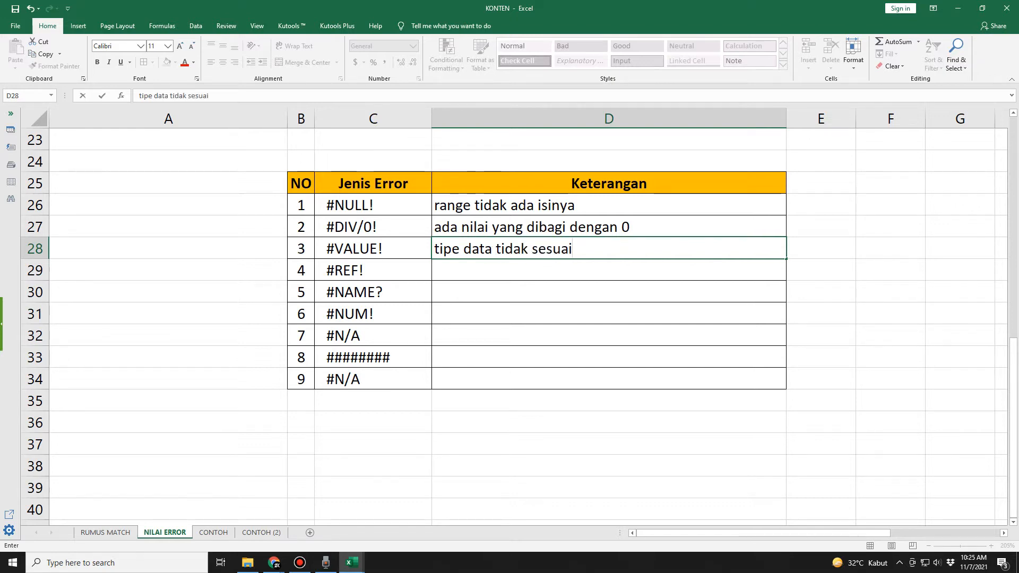
key("Return")
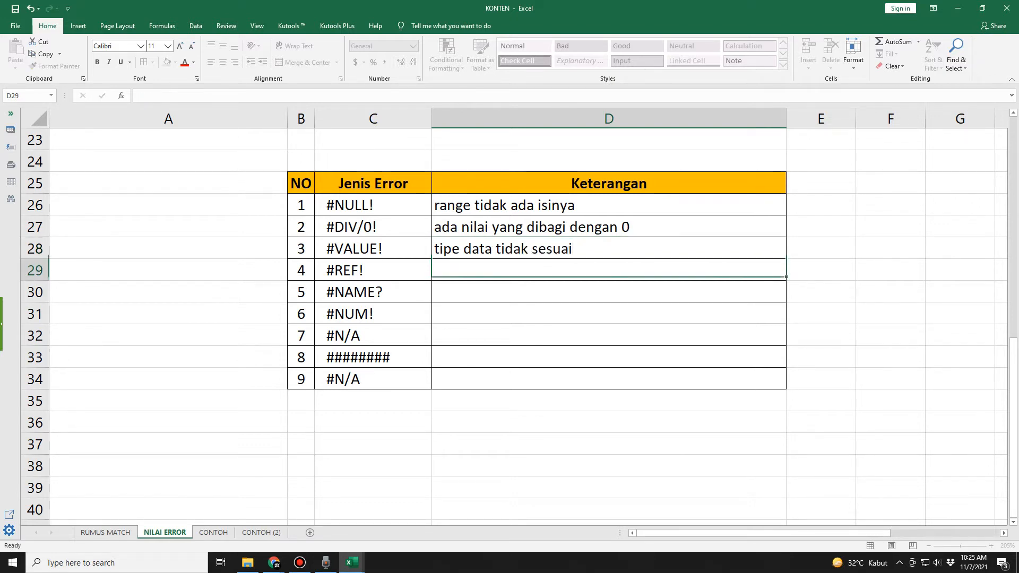
key("Up")
key("Left")
key("Right")
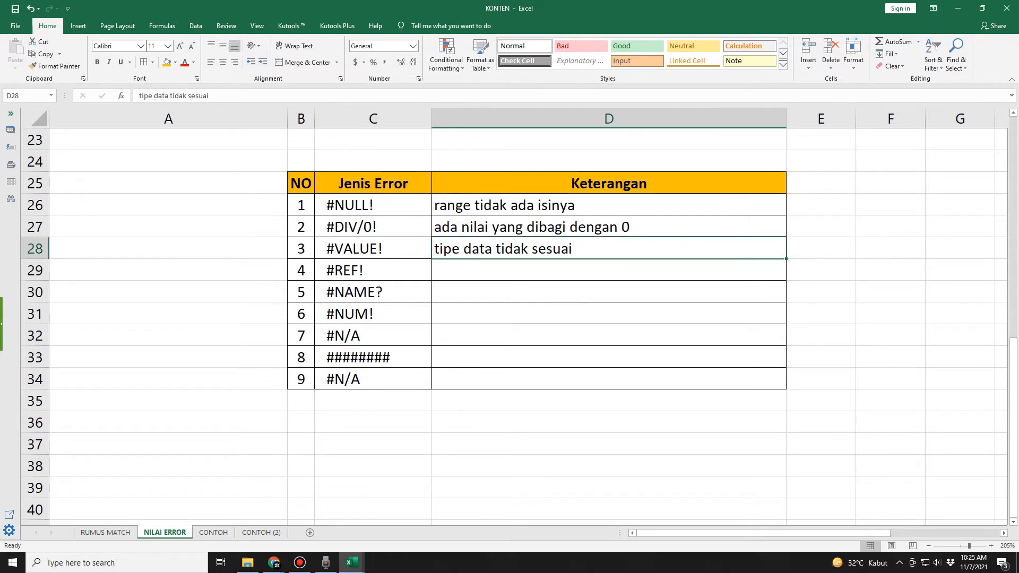
key("Up")
key("Down")
Describe the #REF! error in the Keterangan column as "ada referensi yang tidak valid", with correct word spacing
key("Left")
key("Down")
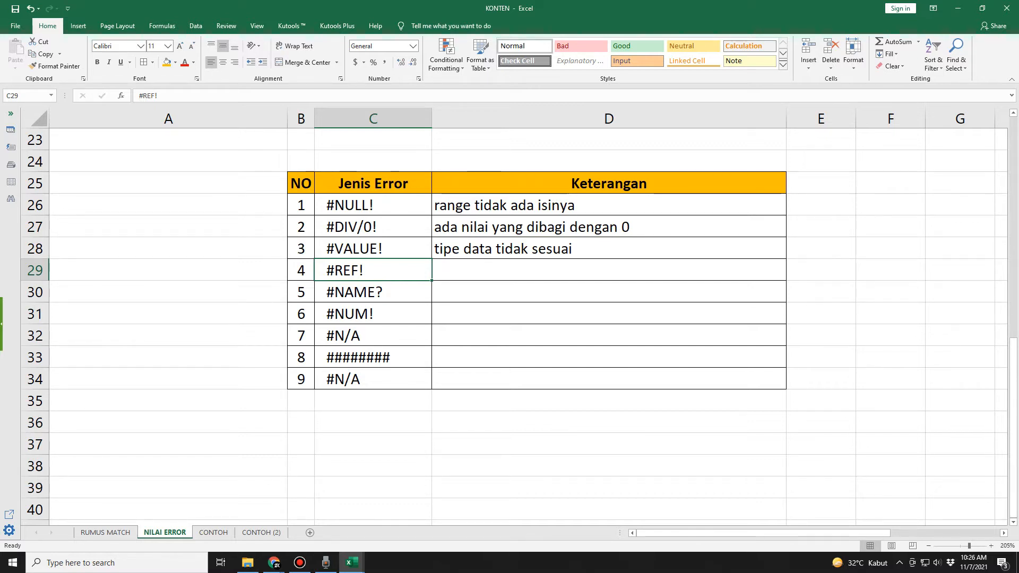
left_click(608, 270)
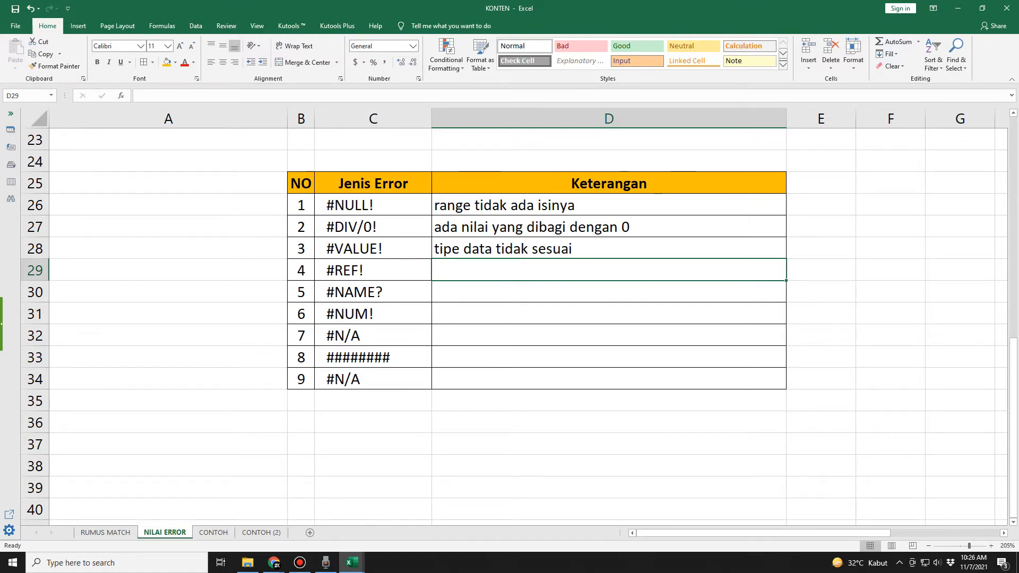
type("ada ")
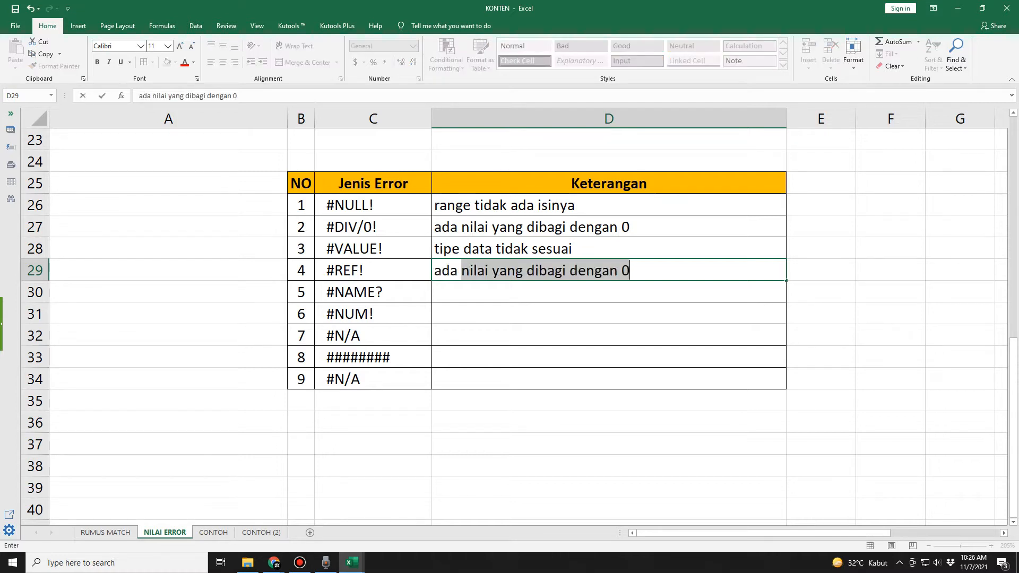
type("referens")
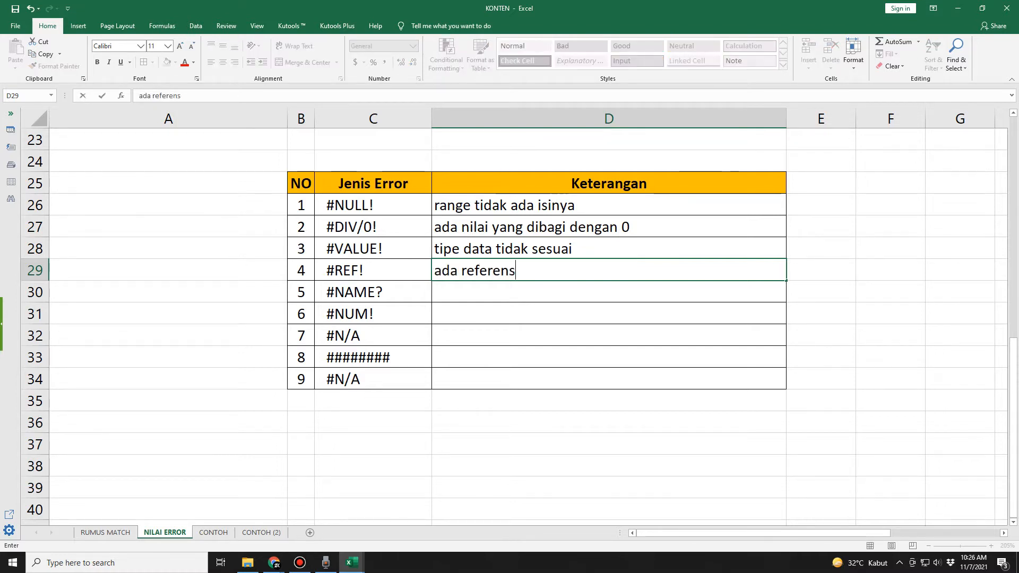
type("i yangti")
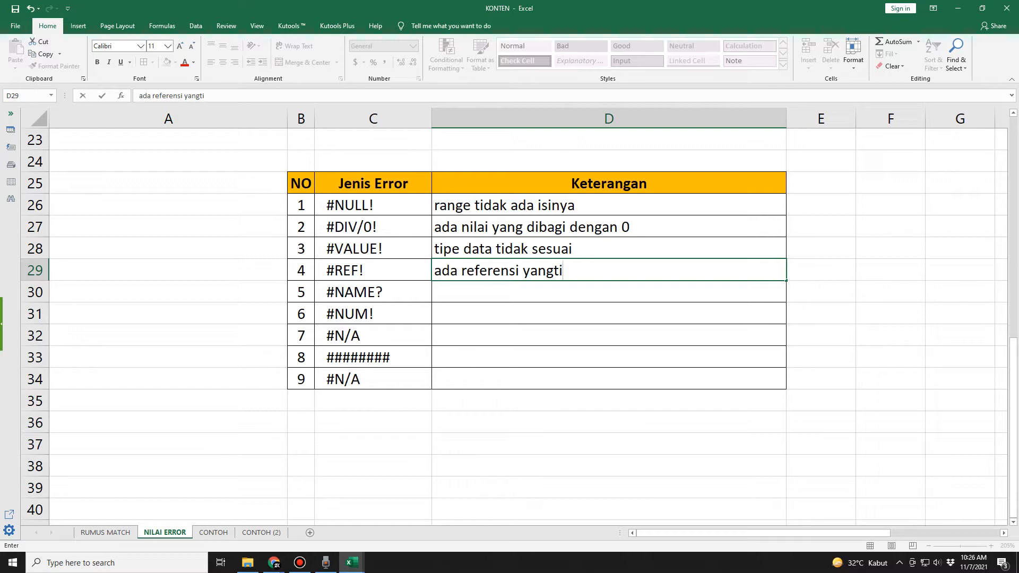
type("dak valid")
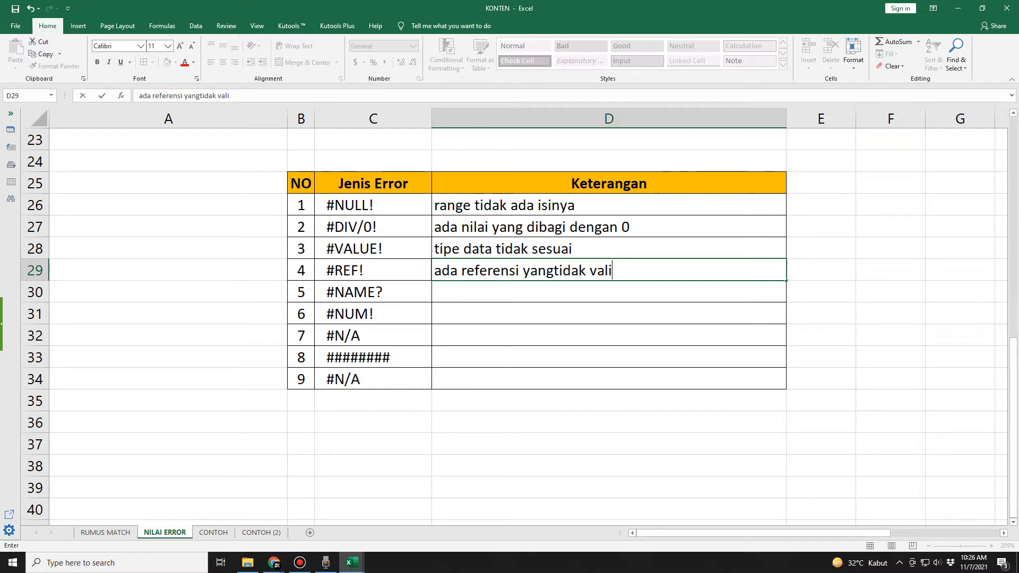
key("Return")
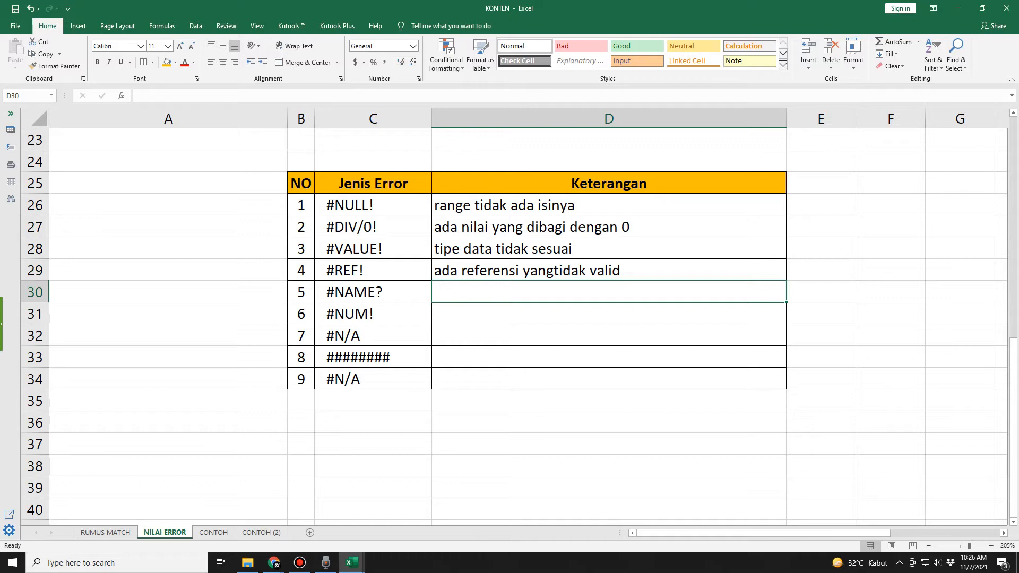
left_click(608, 270)
left_click(200, 95)
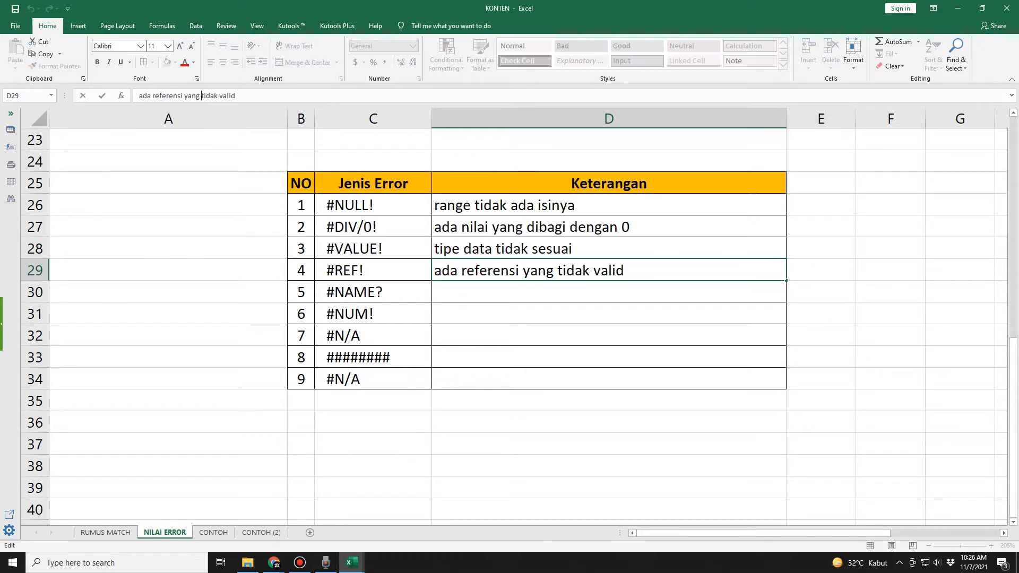
key("Return")
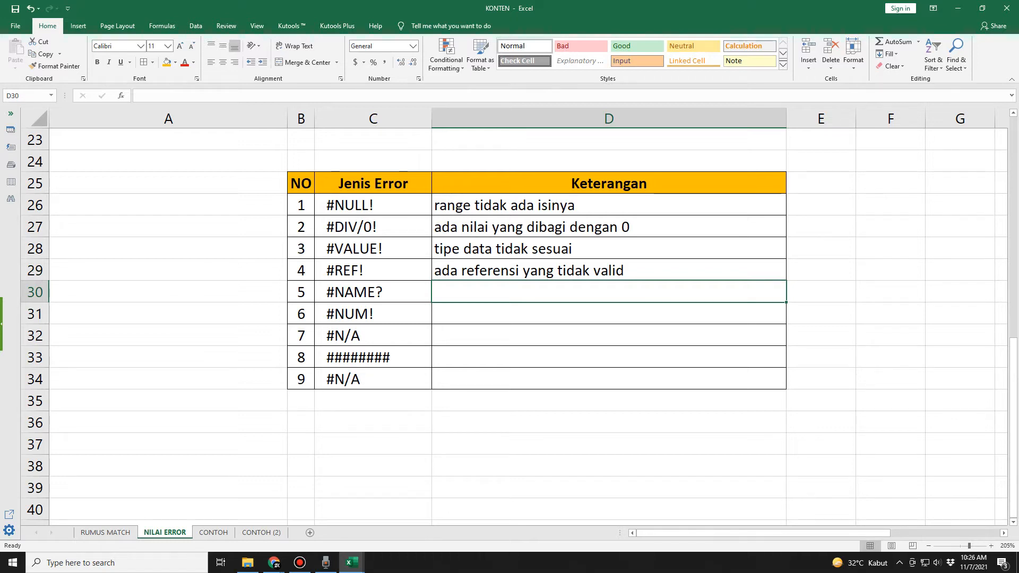
Enter "ada range, nama tabel, fungsi yang tidak dikenal" as the Keterangan for the #NAME? error
key("Left")
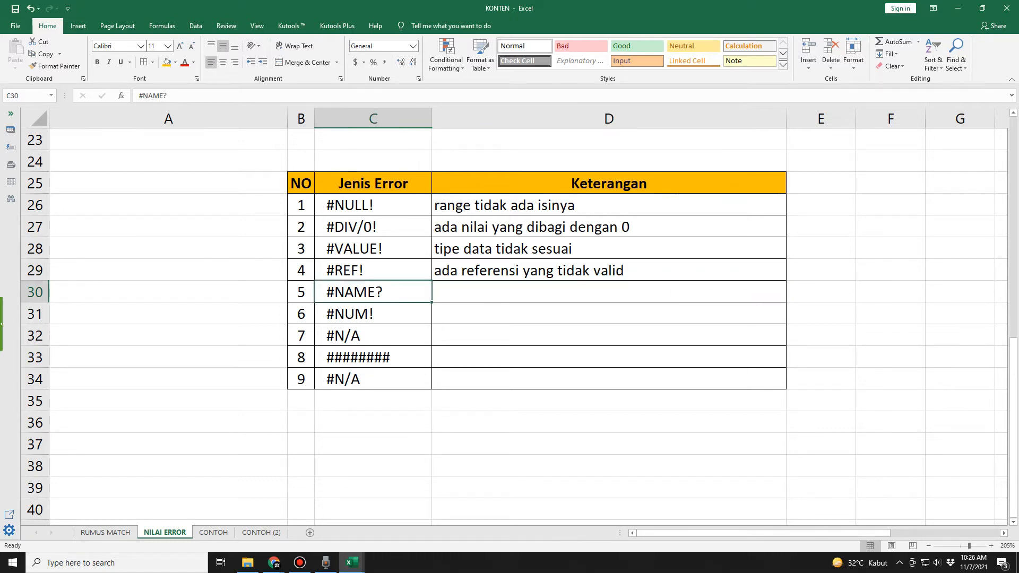
key("Right")
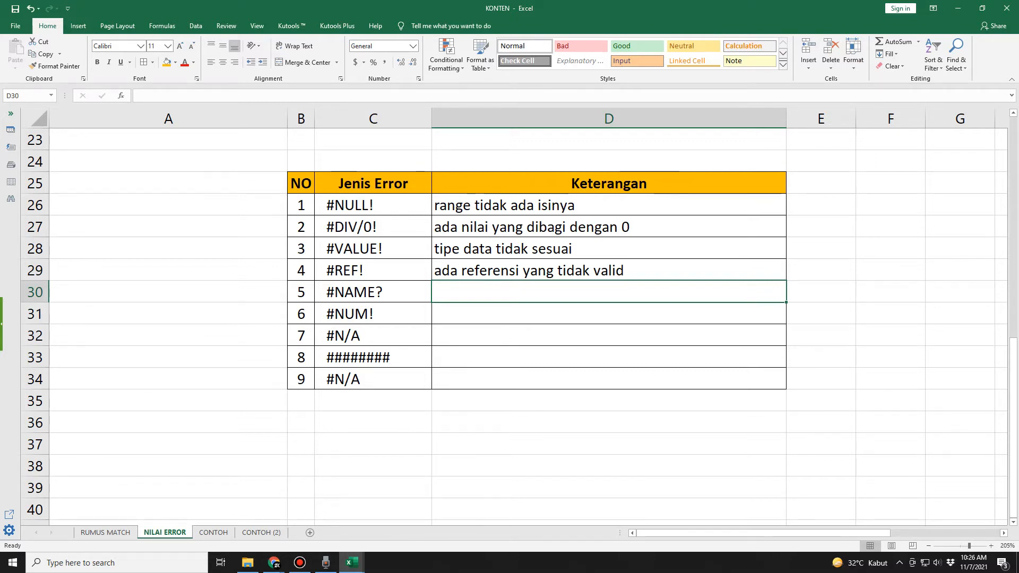
type("ada ")
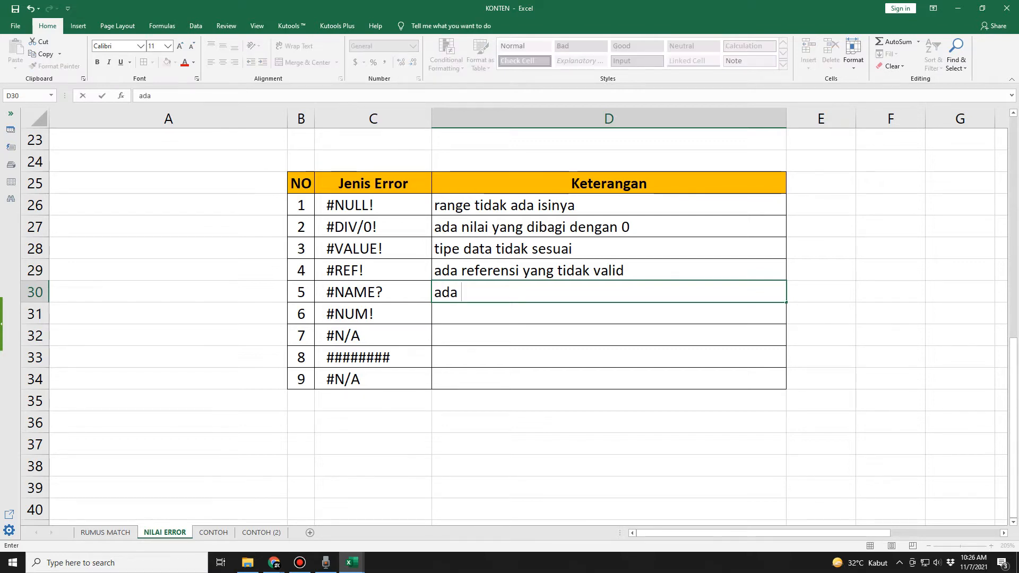
type("range, nama tabel,")
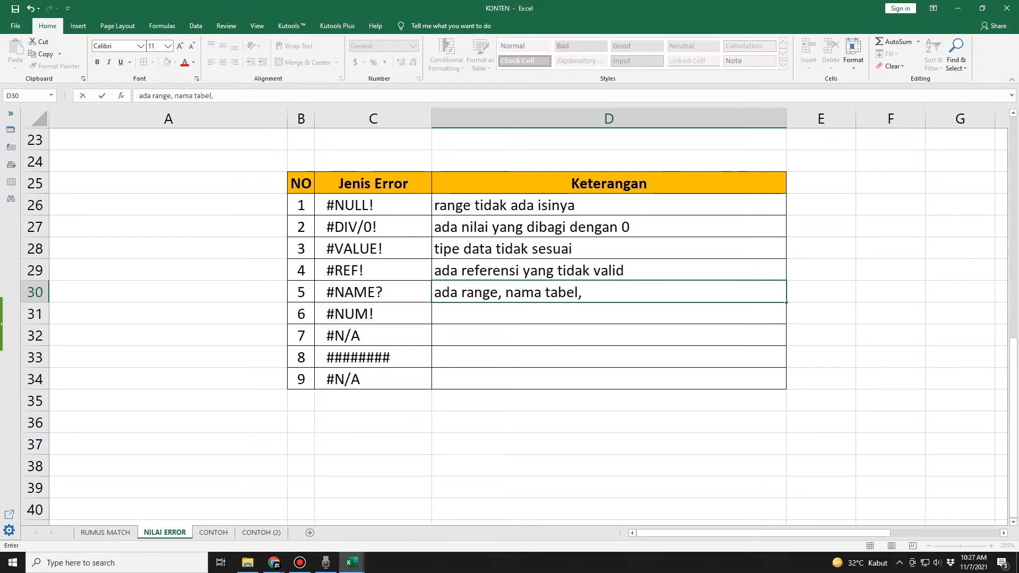
type(" fungsi yang tidak dikenal")
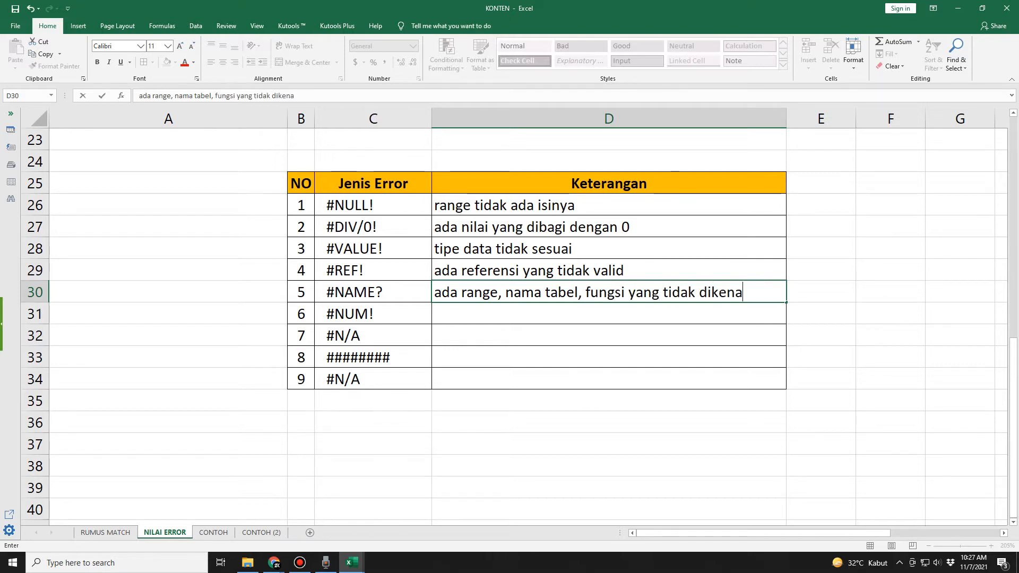
key("Return")
key("Up")
key("Left")
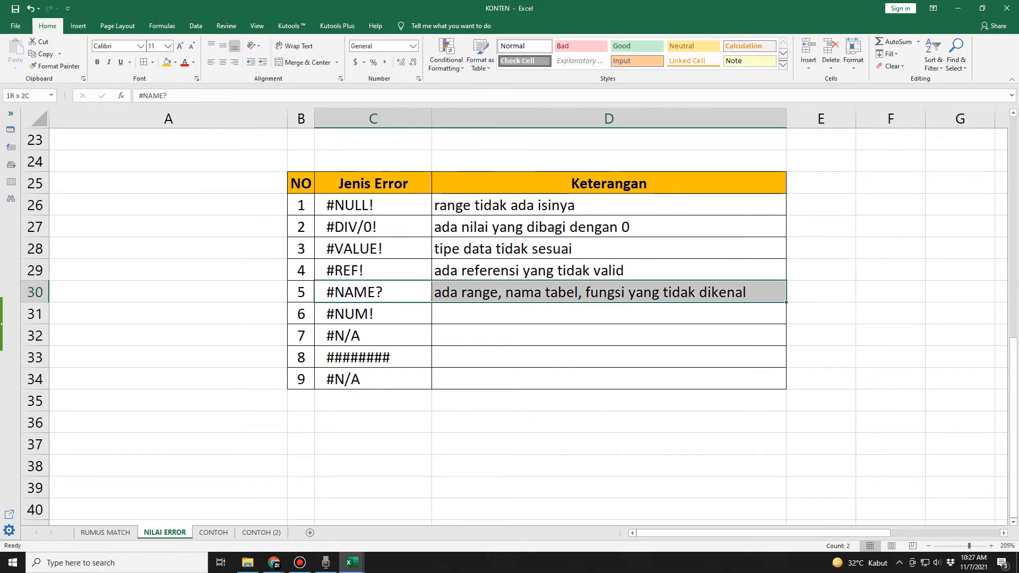
key("shift+Right")
key("shift+Left")
key("Right")
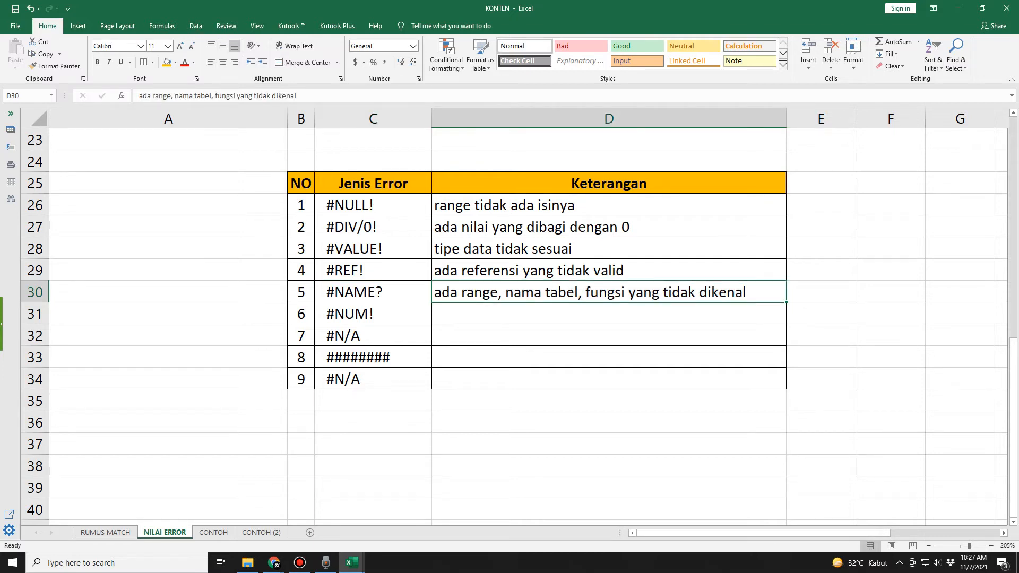
Enter "rumus menghasilkan nilai numerik yang valid" as the Keterangan for the #NUM! error
key("Down")
key("Up")
key("Down")
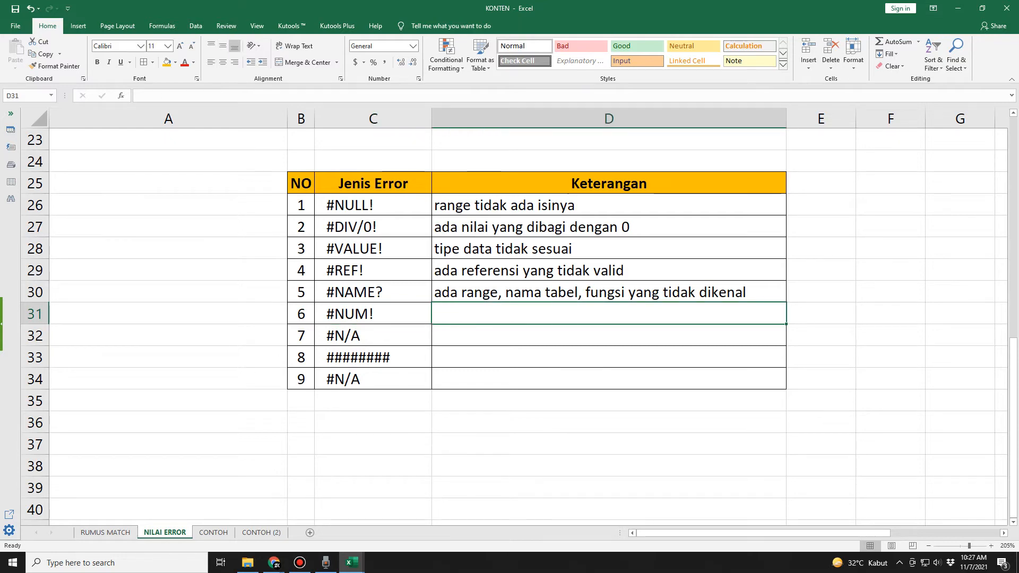
left_click(373, 313)
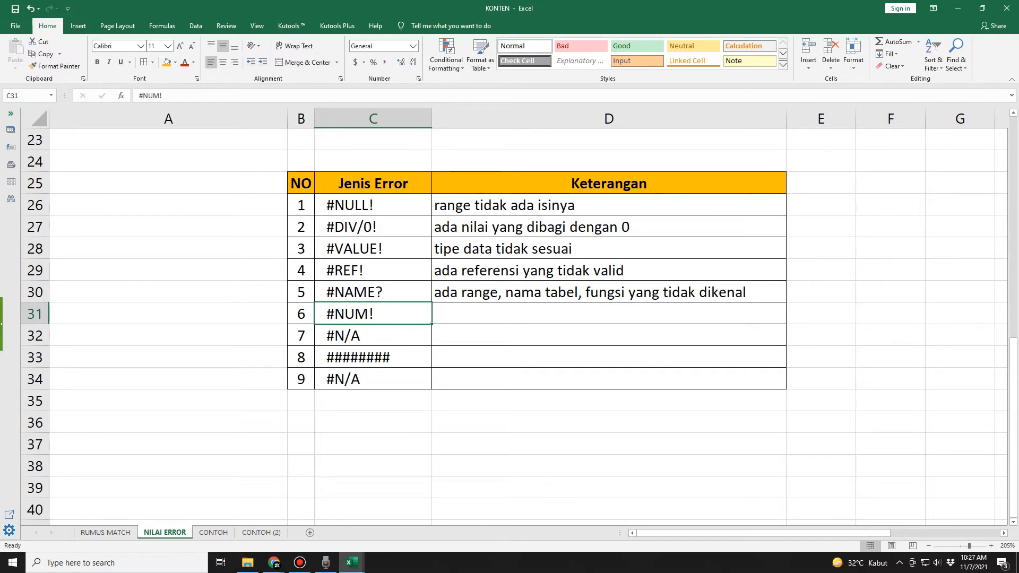
left_click(608, 313)
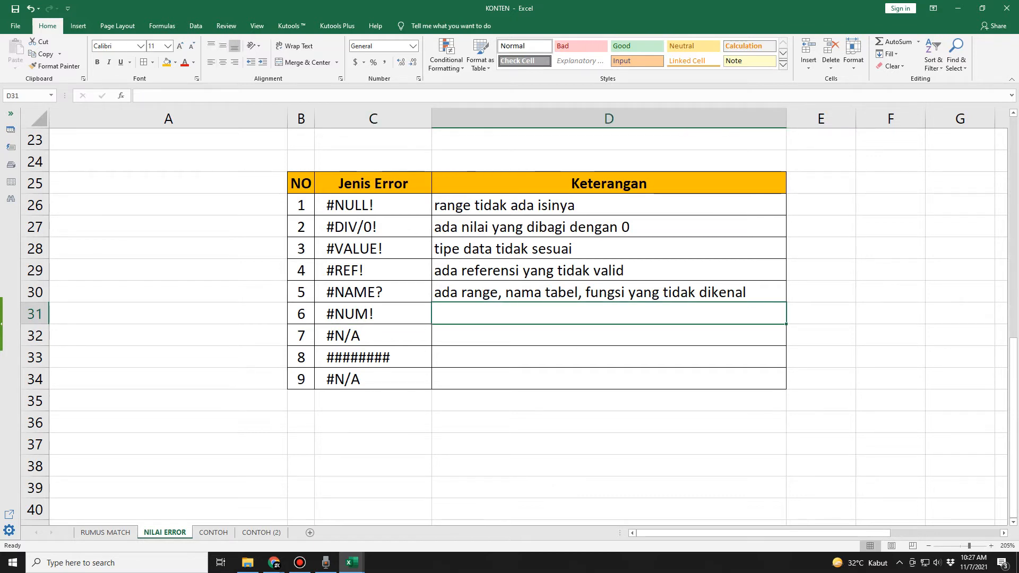
type("rumus men")
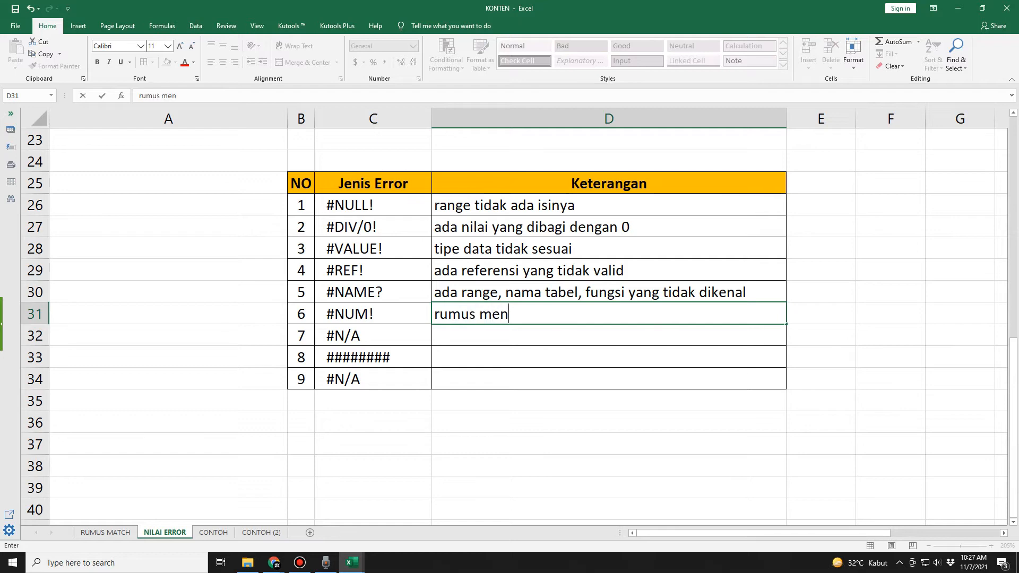
type("gha")
type("ha")
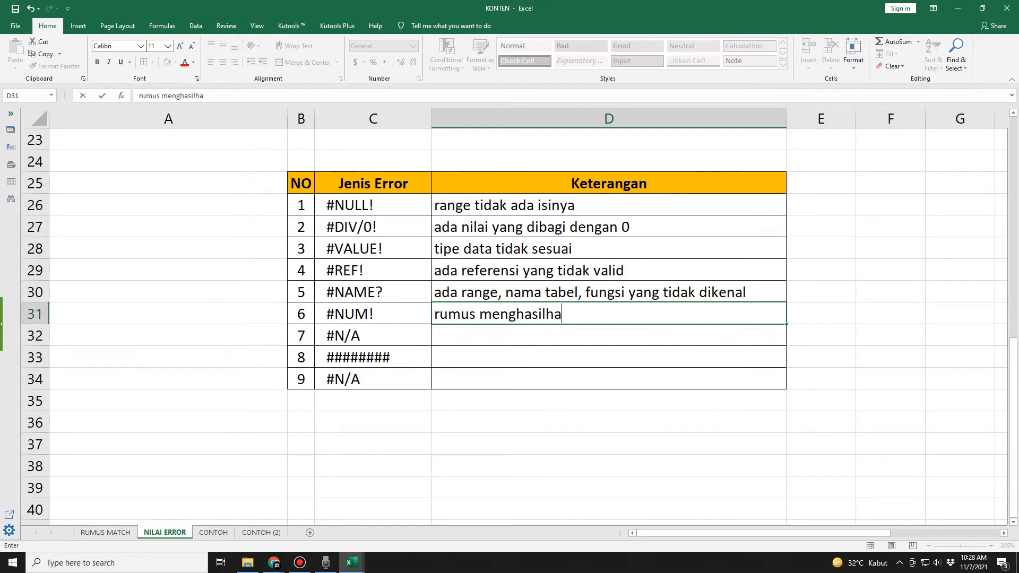
key("BackSpace")
key("BackSpace")
type("kan nilai nu")
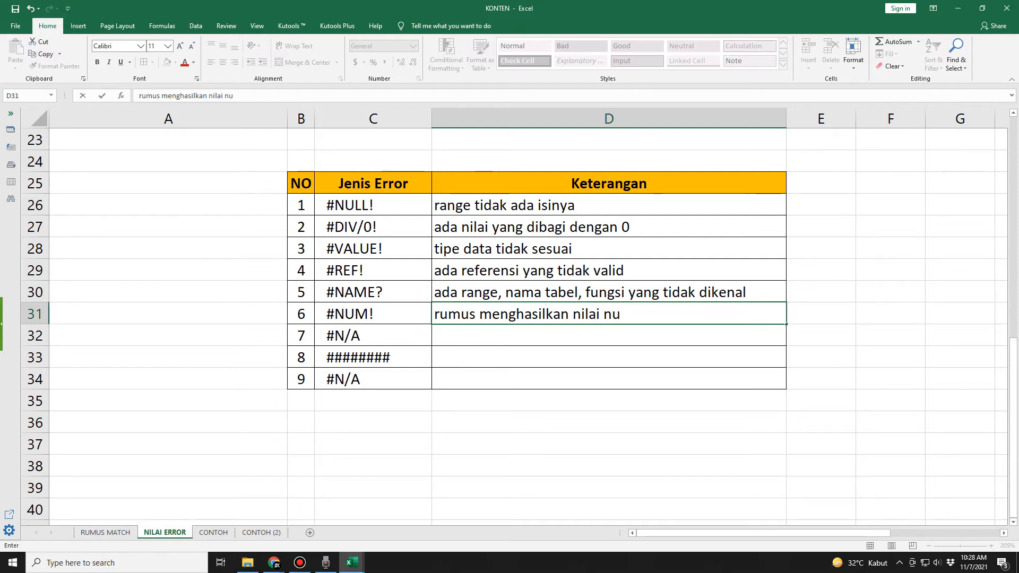
type("mu")
key("BackSpace")
type("erik")
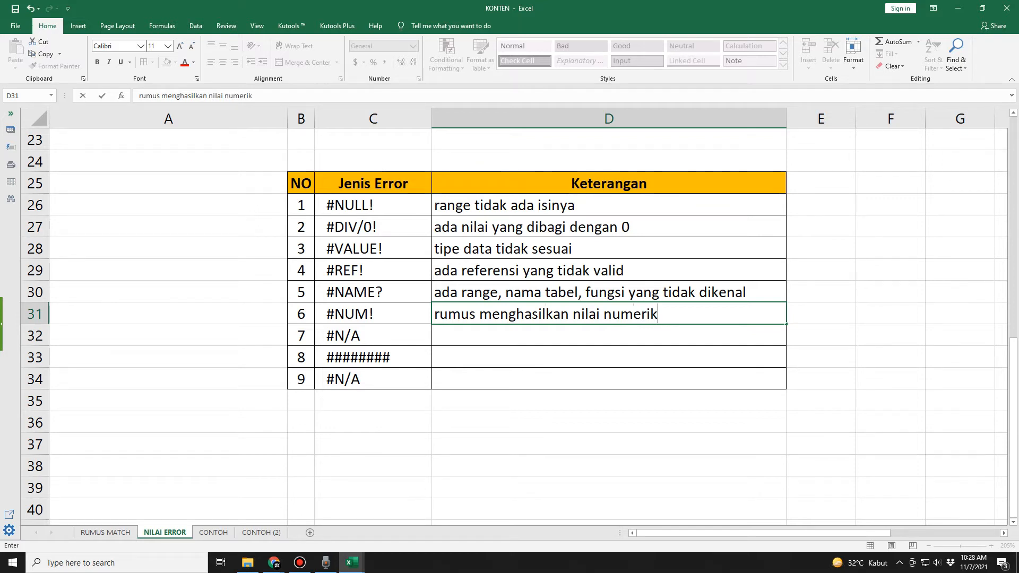
type(" yang valid")
key("Return")
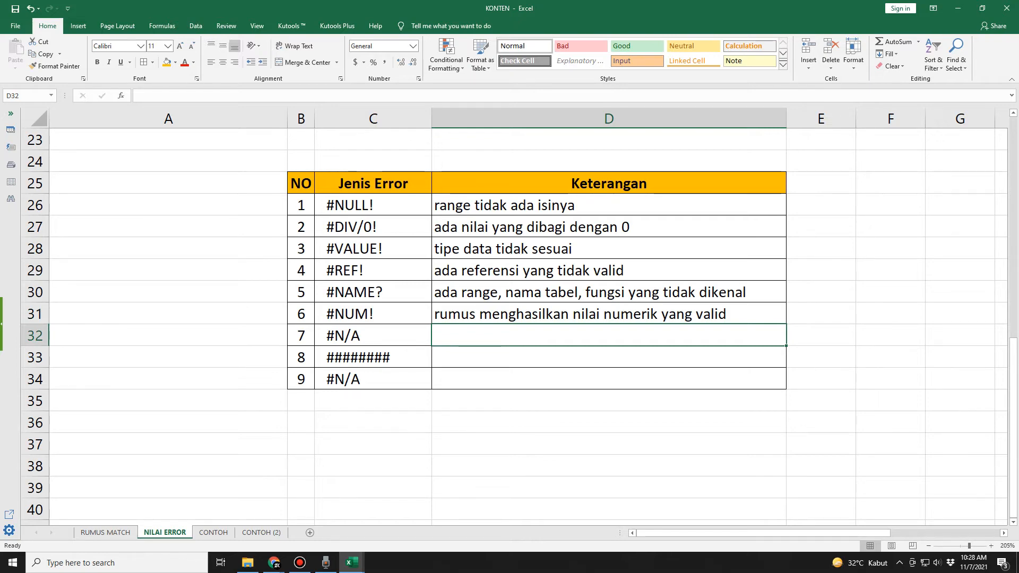
Fill in the Keterangan for the #N/A error in row 7 of the table with "nilai yang dicari tidak ditemukan"
type("nilai ")
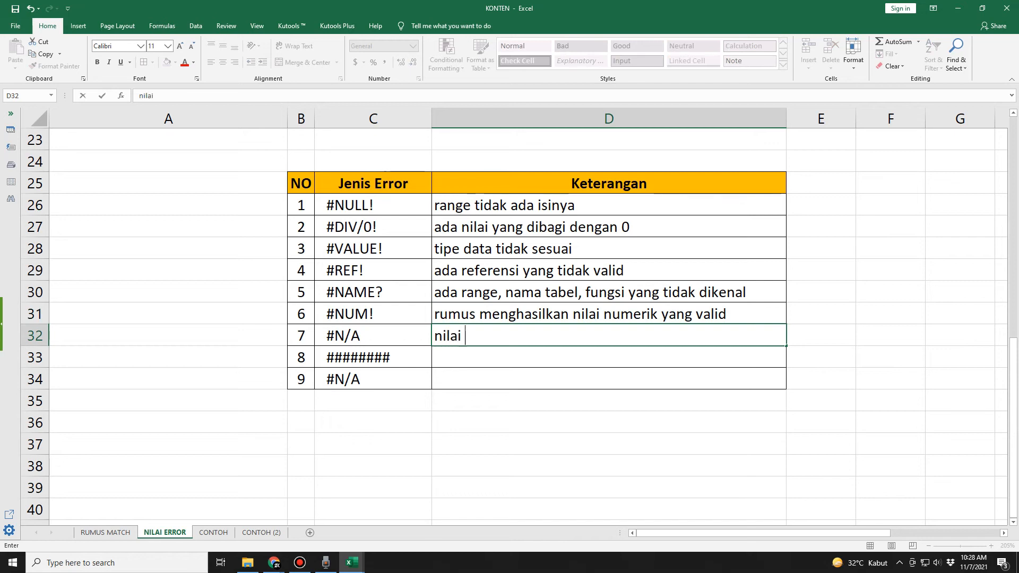
type("yang diac")
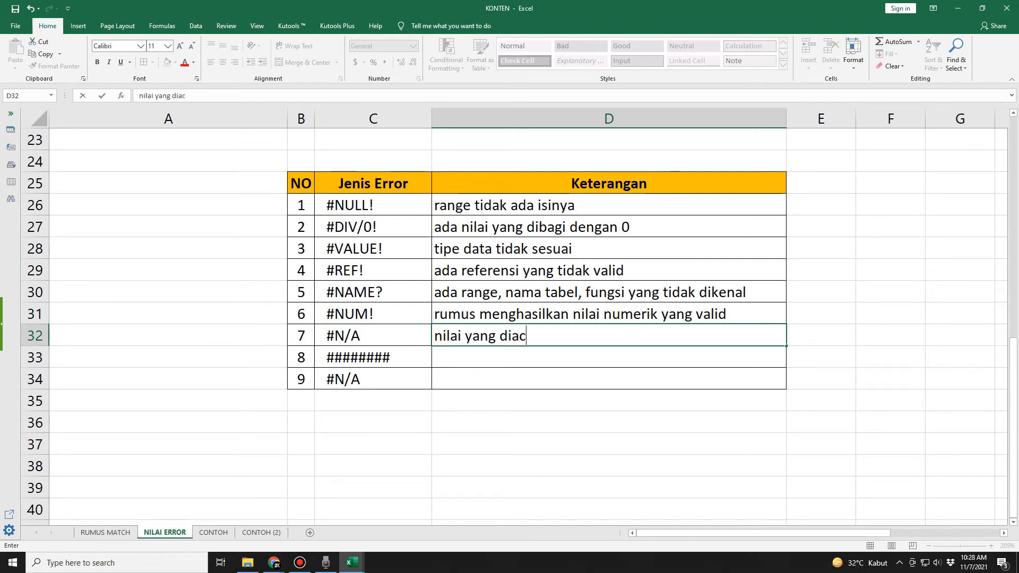
type("ri tidak ")
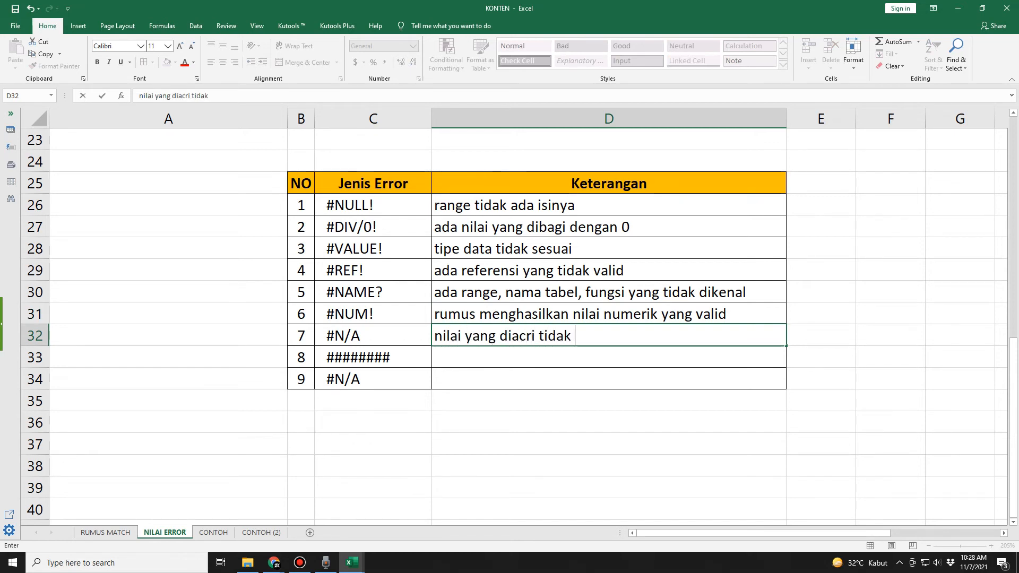
type("ditemukan")
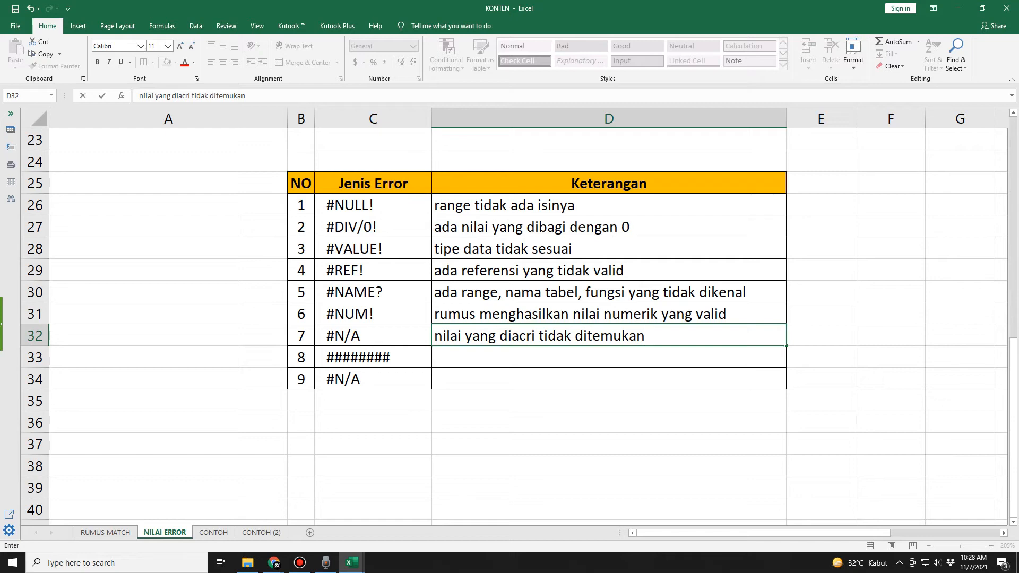
left_click(182, 96)
key("Right")
key("BackSpace")
key("BackSpace")
type("car")
key("BackSpace")
key("Return")
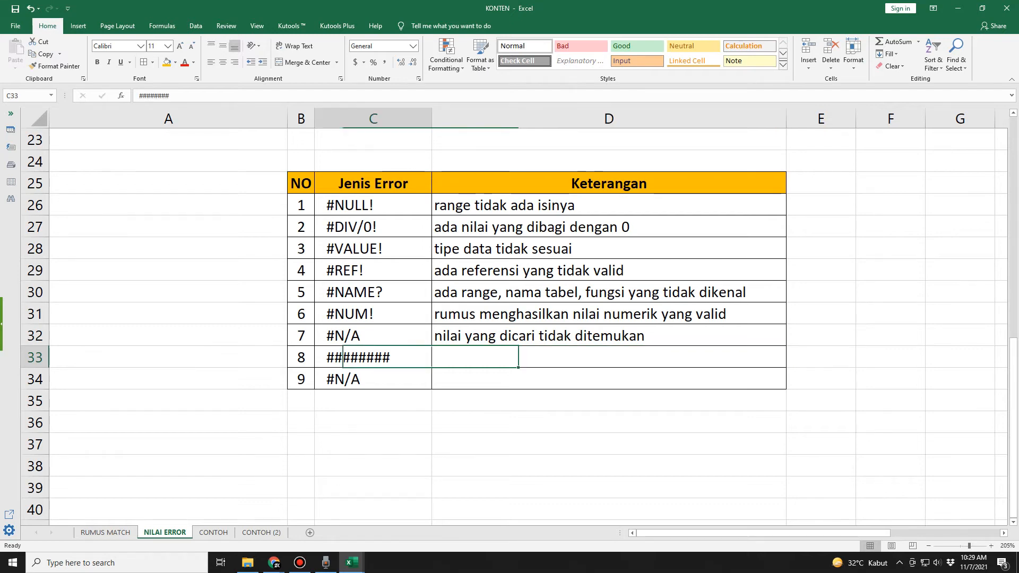
key("Left")
key("Right")
key("Left")
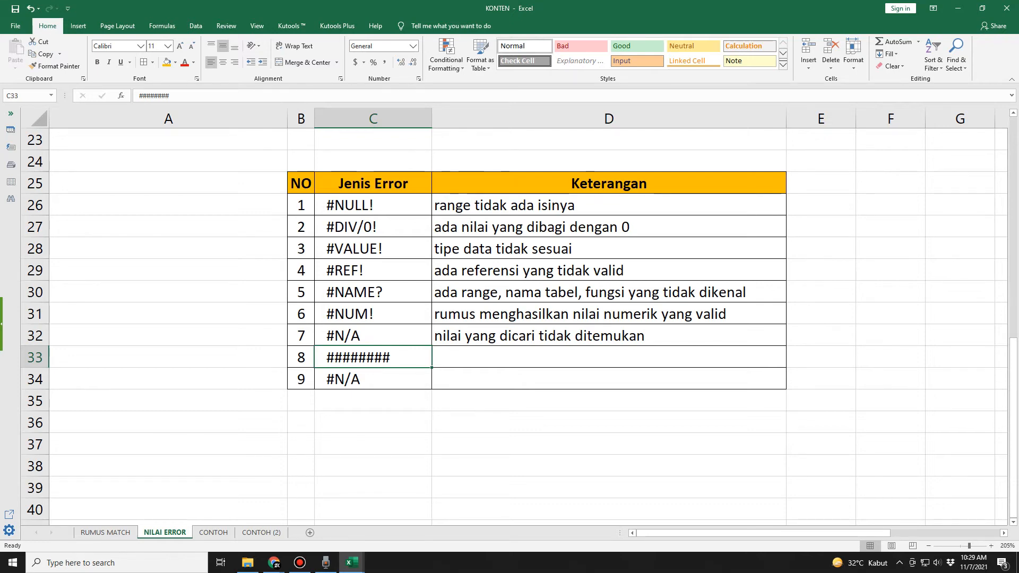
key("Right")
key("Left")
key("Right")
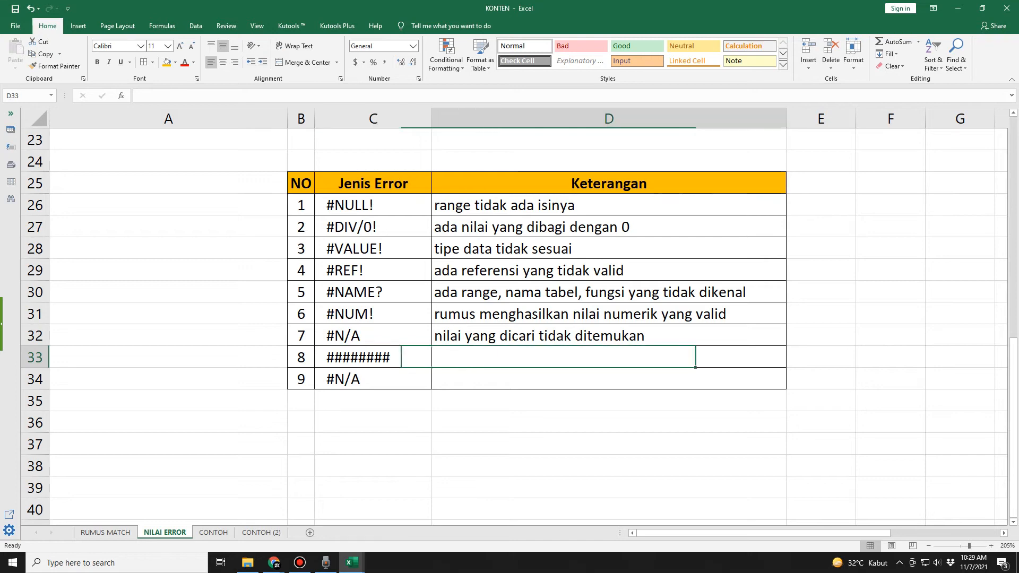
key("Left")
key("Right")
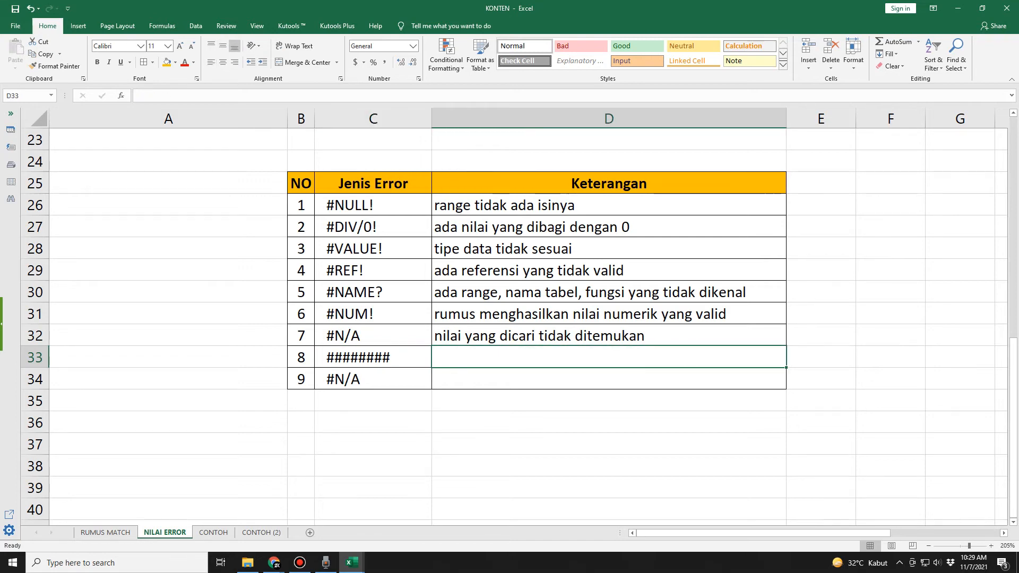
key("Left")
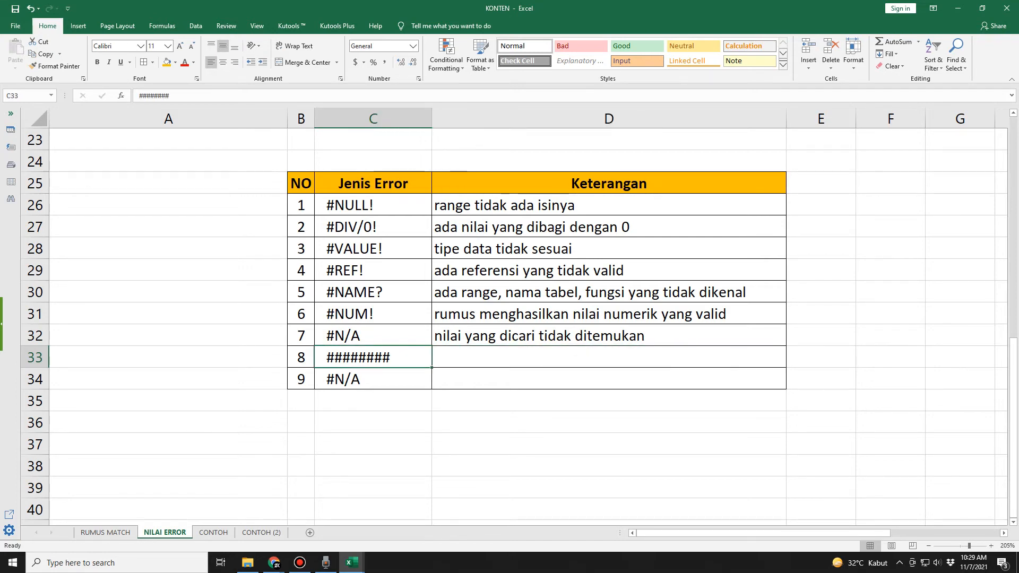
key("Right")
key("Left")
key("Right")
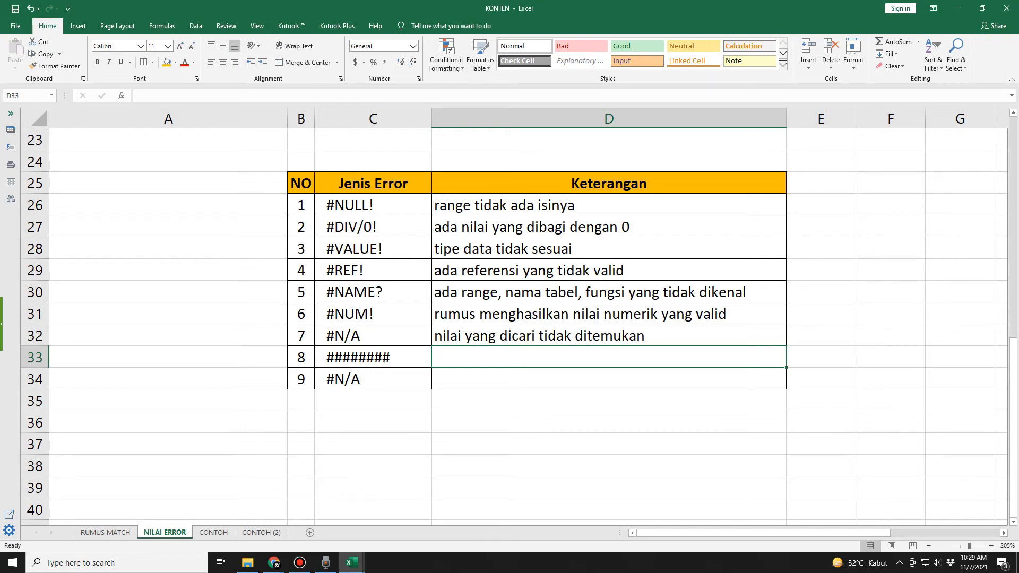
left_click(373, 358)
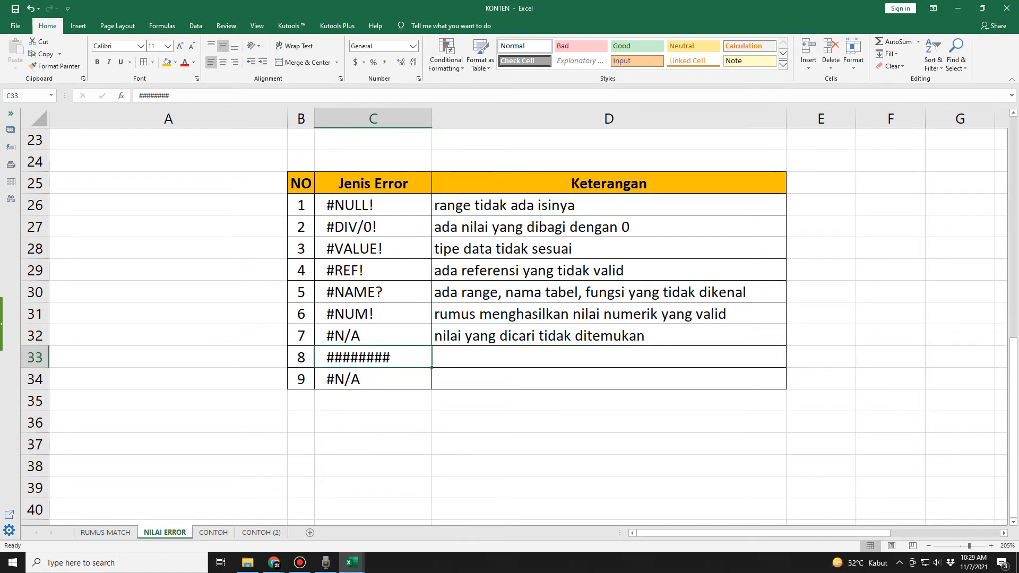
left_click(609, 357)
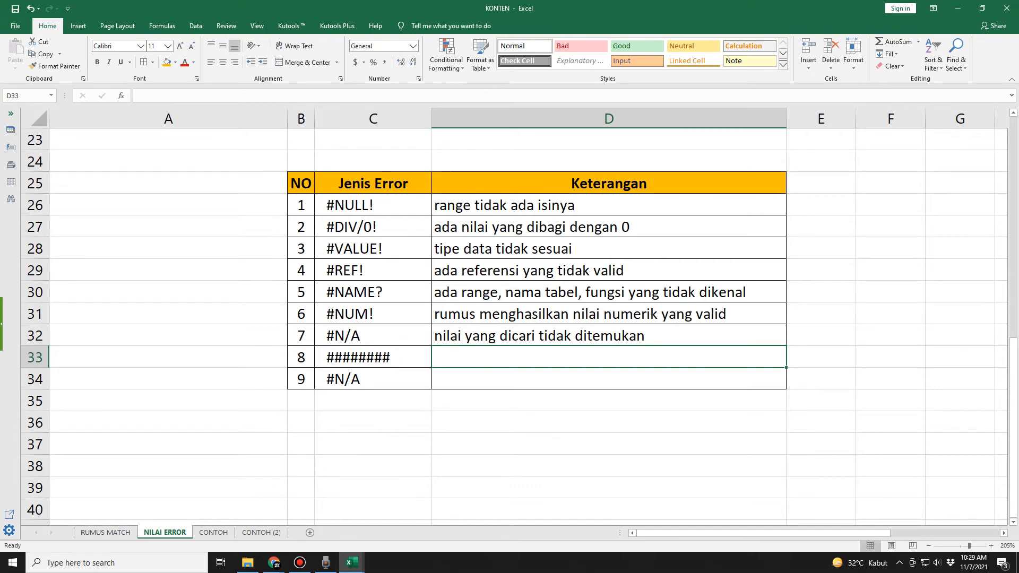
Narrow the empty column A to about two thirds of its width
left_click_drag(287, 118, 201, 119)
left_click(176, 118)
left_click(286, 119)
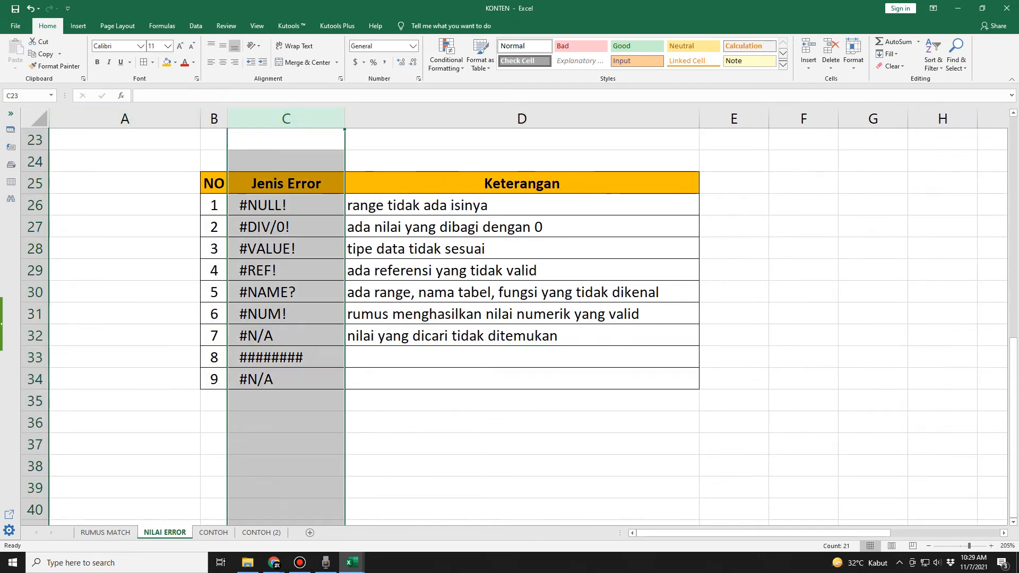
Describe the ######## error in the Keterangan column as "cell atau kolom kurang lebar"
left_click(521, 379)
left_click(286, 336)
key("Down")
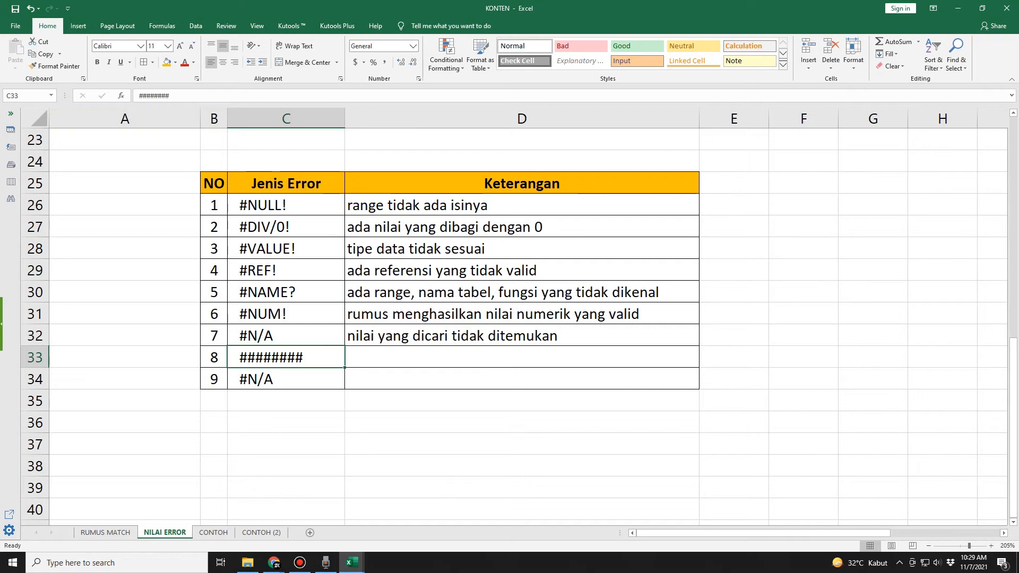
key("Right")
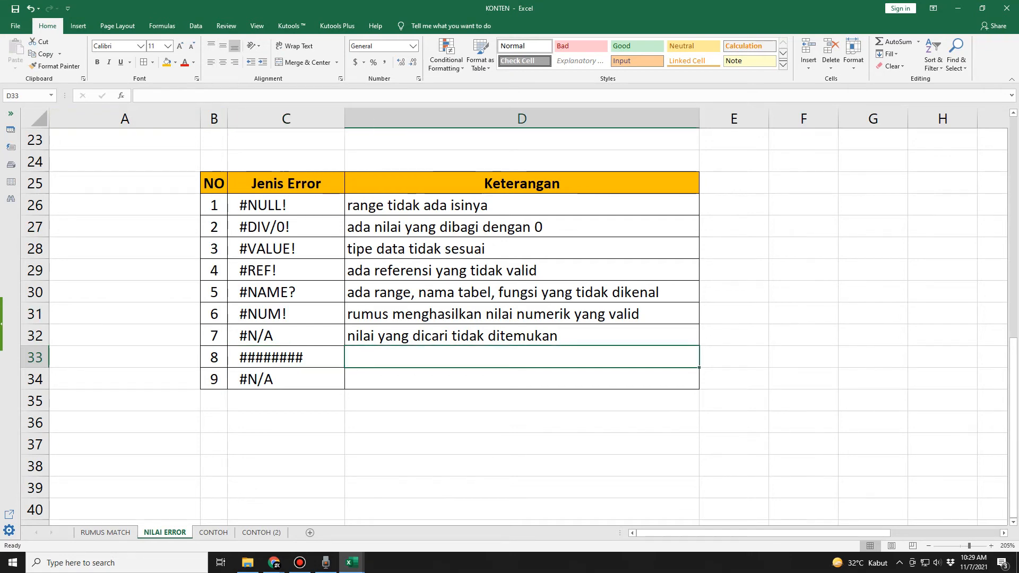
type("c")
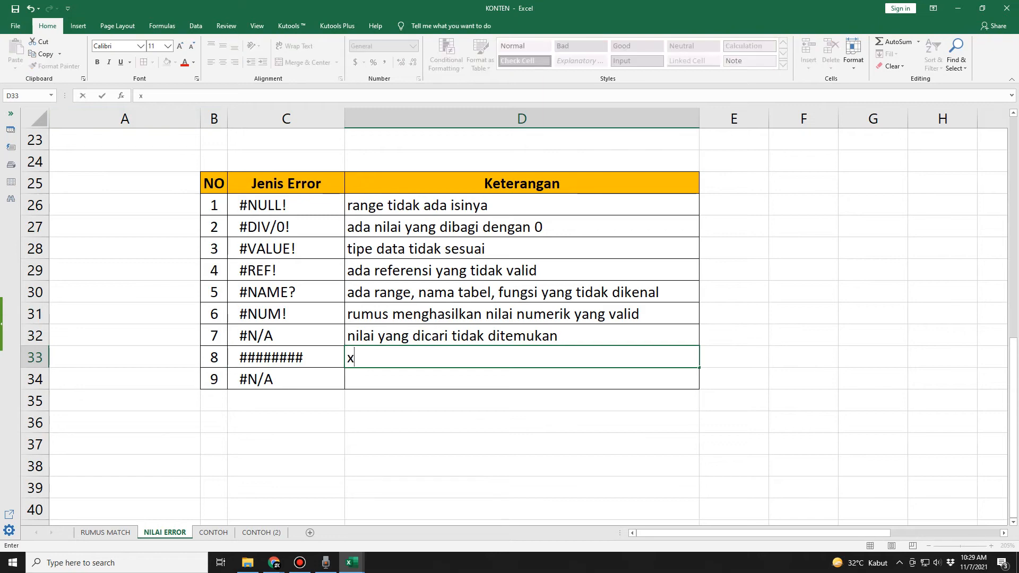
type("ell atau kolom ")
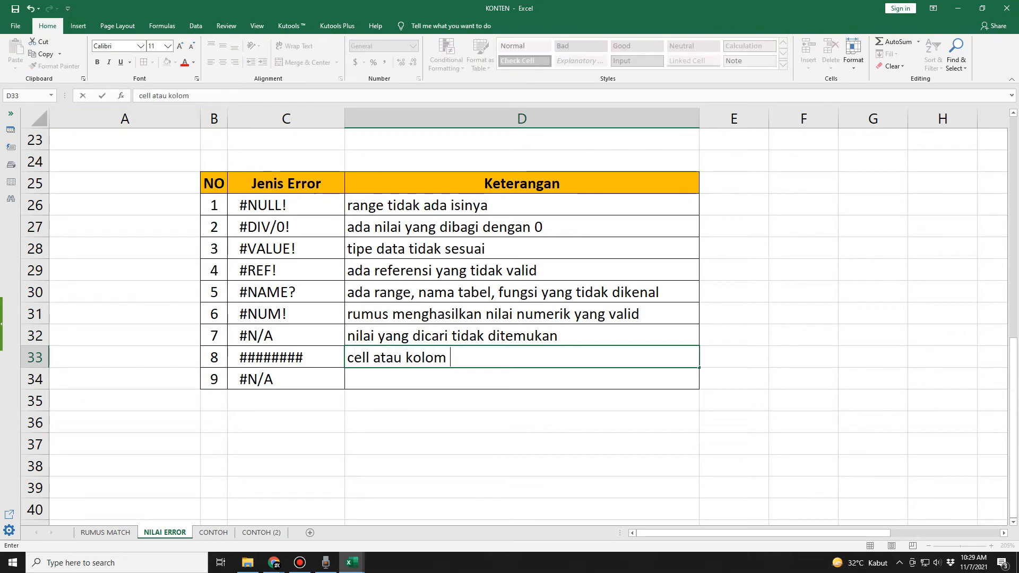
type("ura")
key("BackSpace")
key("BackSpace")
key("BackSpace")
type("kuta")
key("BackSpace")
type("rang leba")
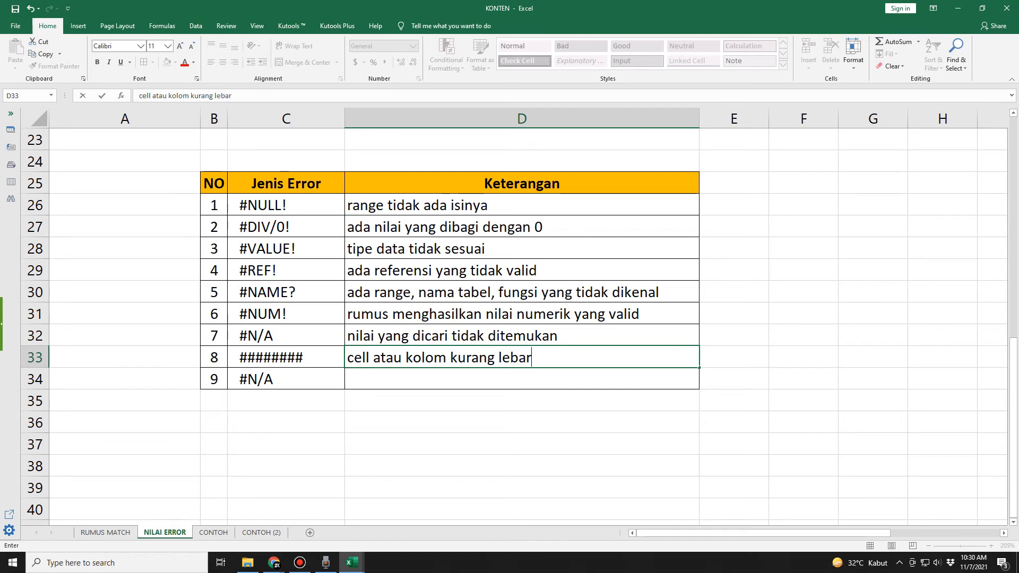
key("Return")
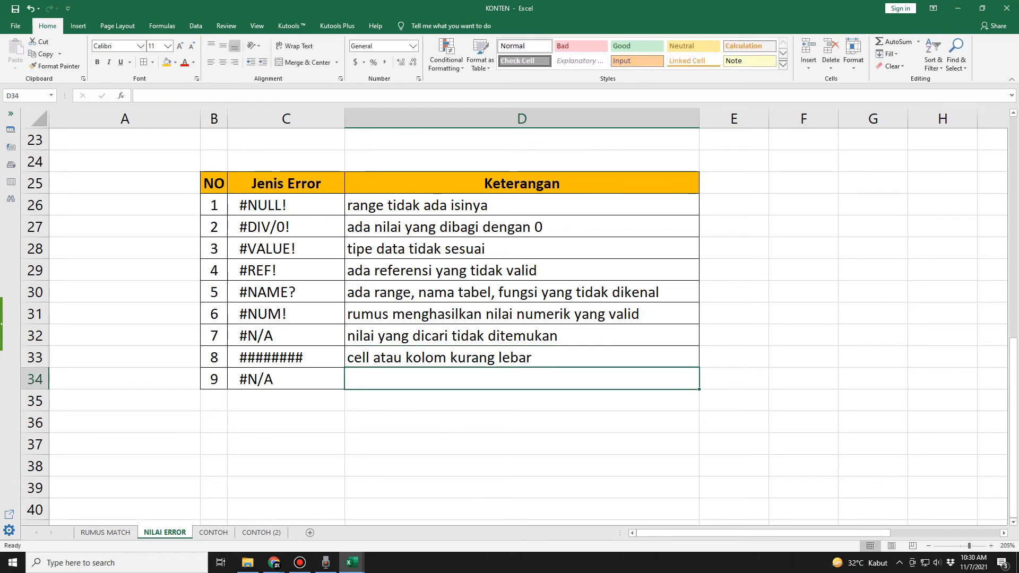
left_click(286, 400)
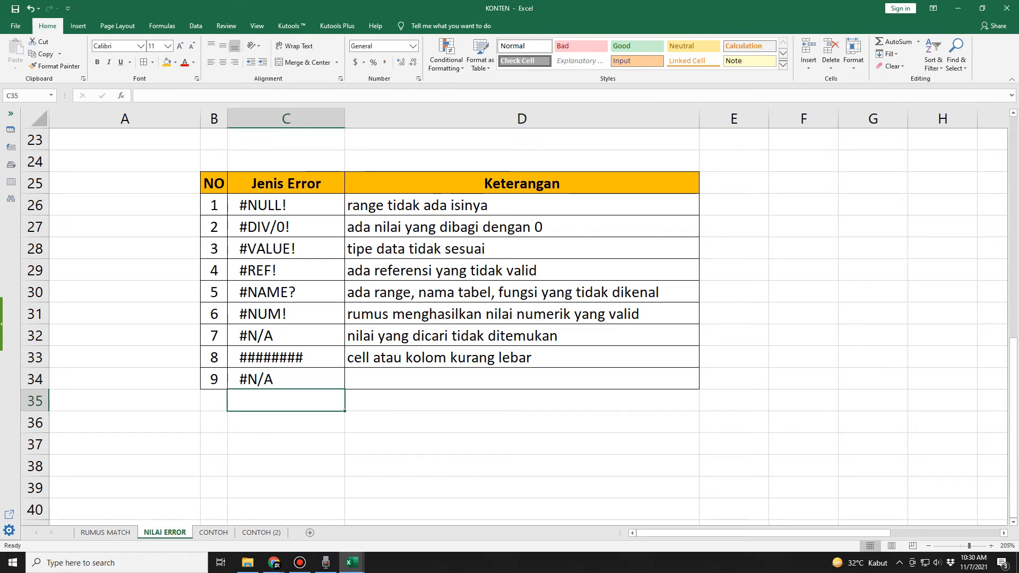
left_click(522, 400)
left_click_drag(125, 379, 522, 400)
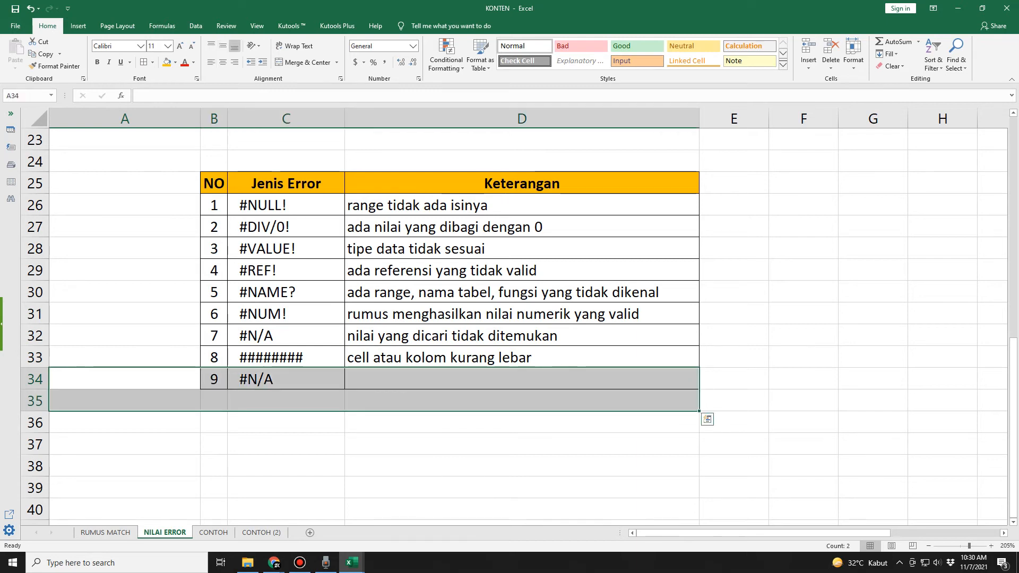
Replace the duplicate #N/A error type in cell C34 with "#GETTING_DATA"
left_click(285, 378)
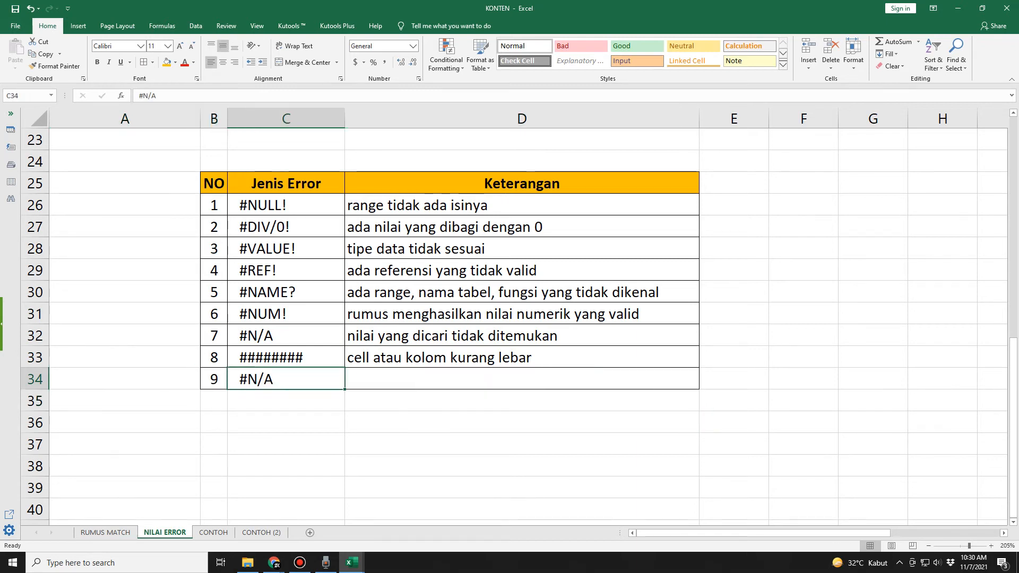
left_click_drag(139, 96, 156, 95)
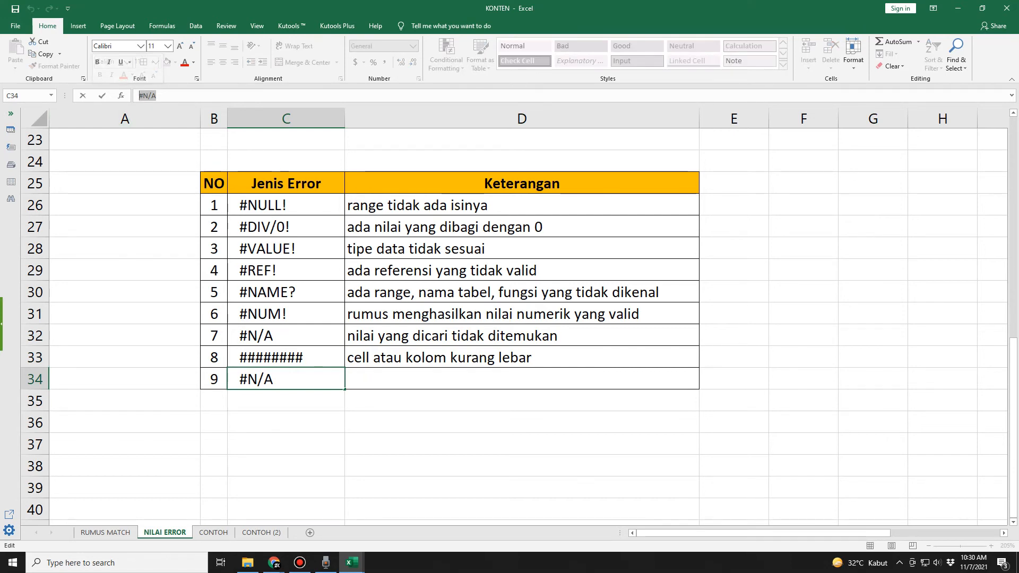
type("#gett")
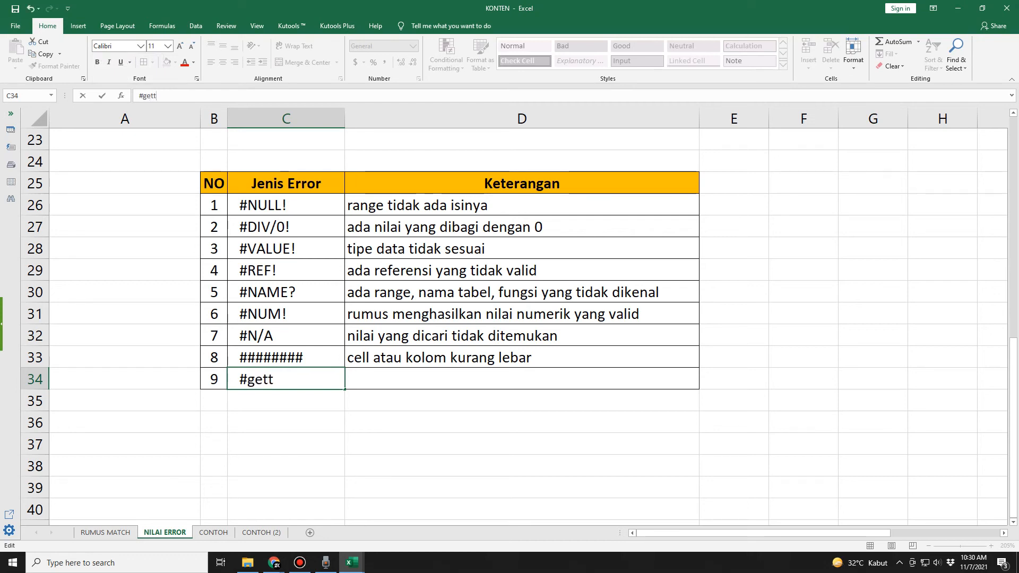
key("BackSpace")
key("BackSpace")
type("GETTING")
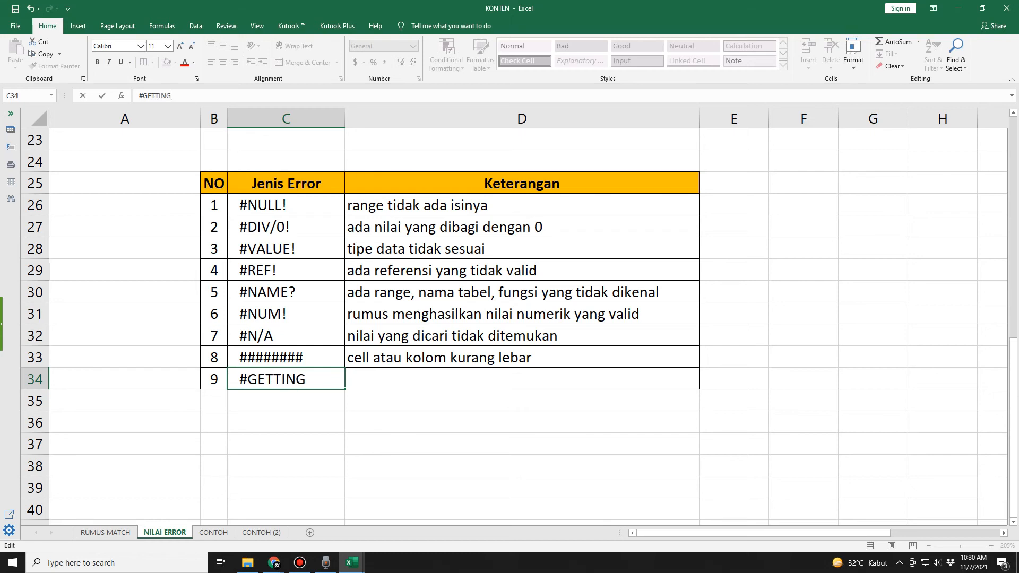
type("_DATA")
key("Return")
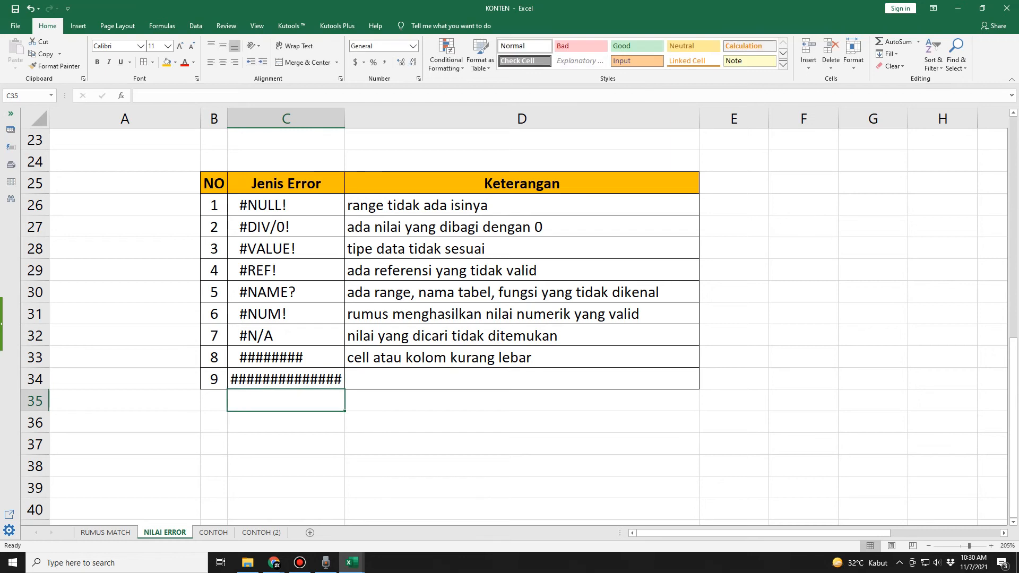
key("Up")
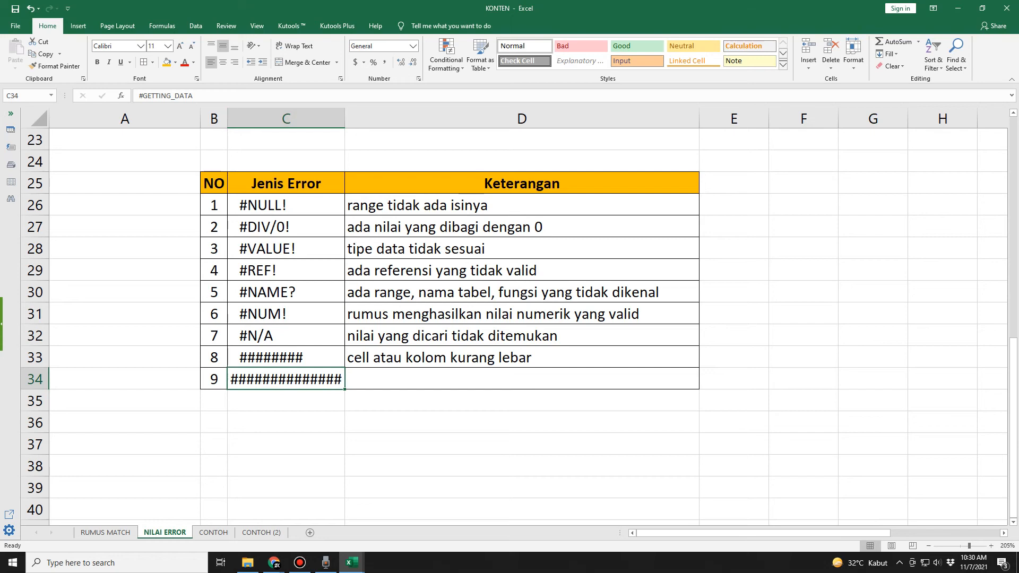
Widen the Jenis Error column by about half so that the full "#GETTING_DATA" text fits in row 34
left_click_drag(344, 118, 387, 118)
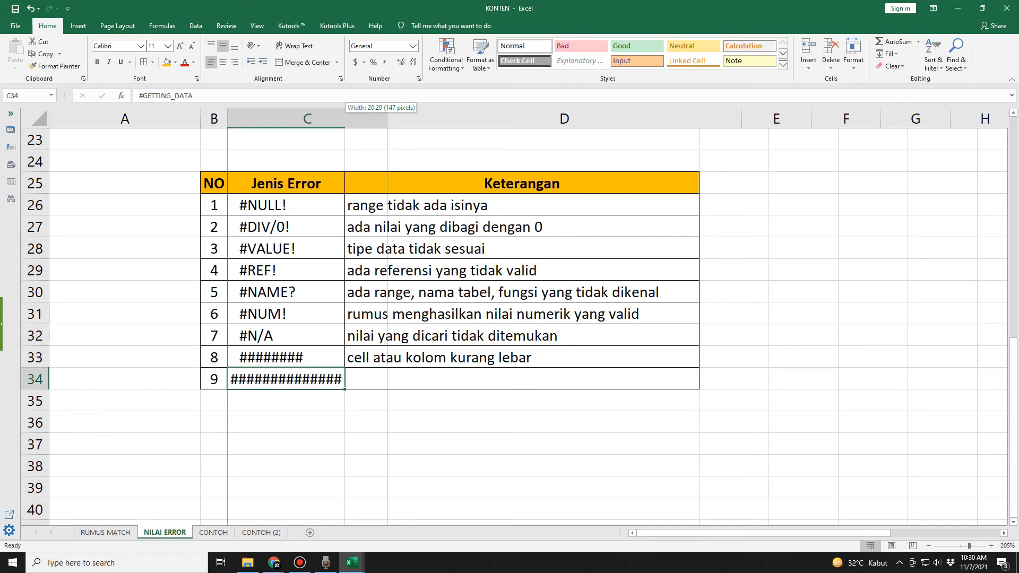
left_click_drag(387, 117, 401, 117)
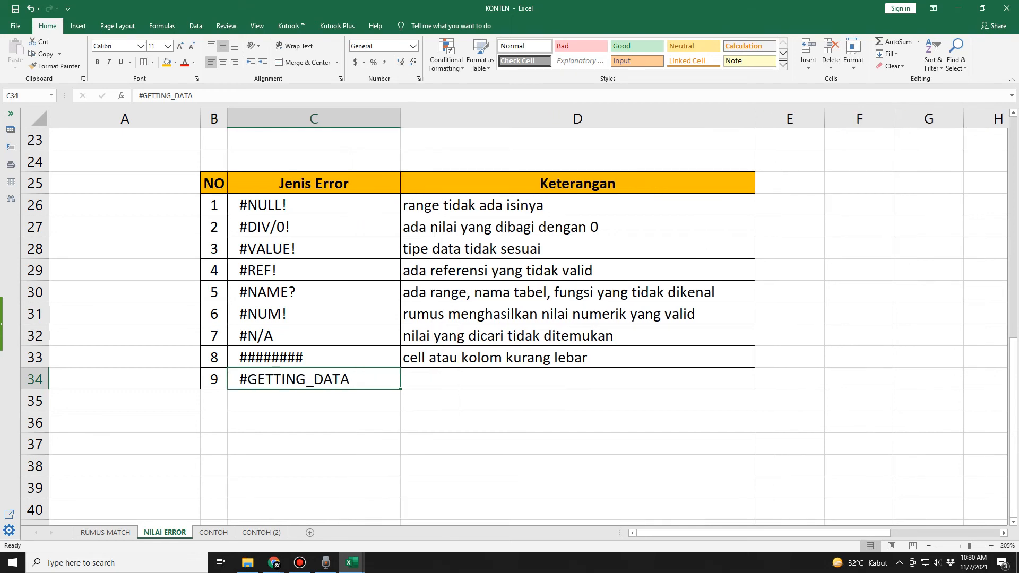
Describe the #GETTING_DATA error in the Keterangan column as "excel masih memproses data"
key("Right")
key("Left")
key("Right")
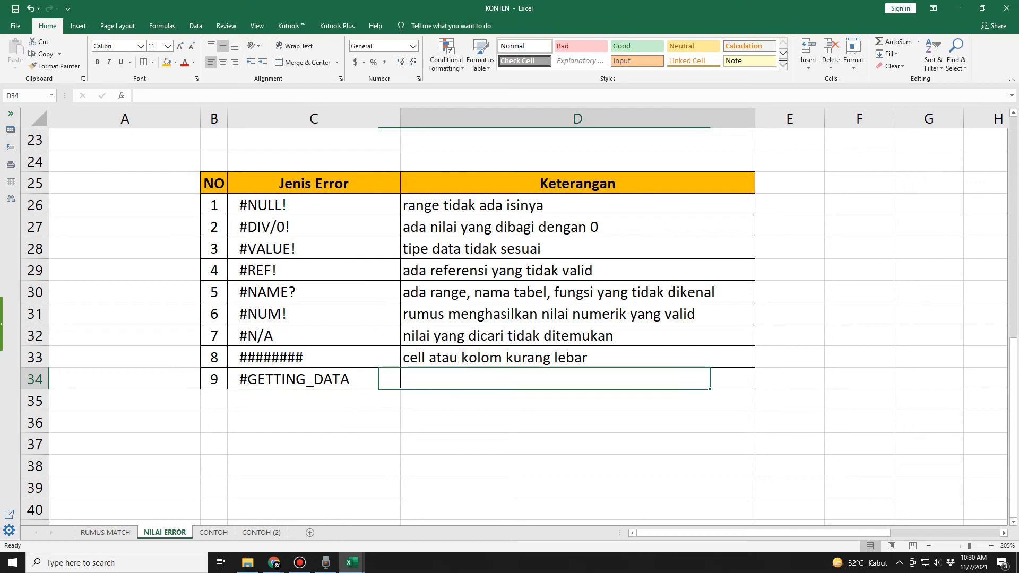
key("Left")
key("Left")
key("Right")
key("Right")
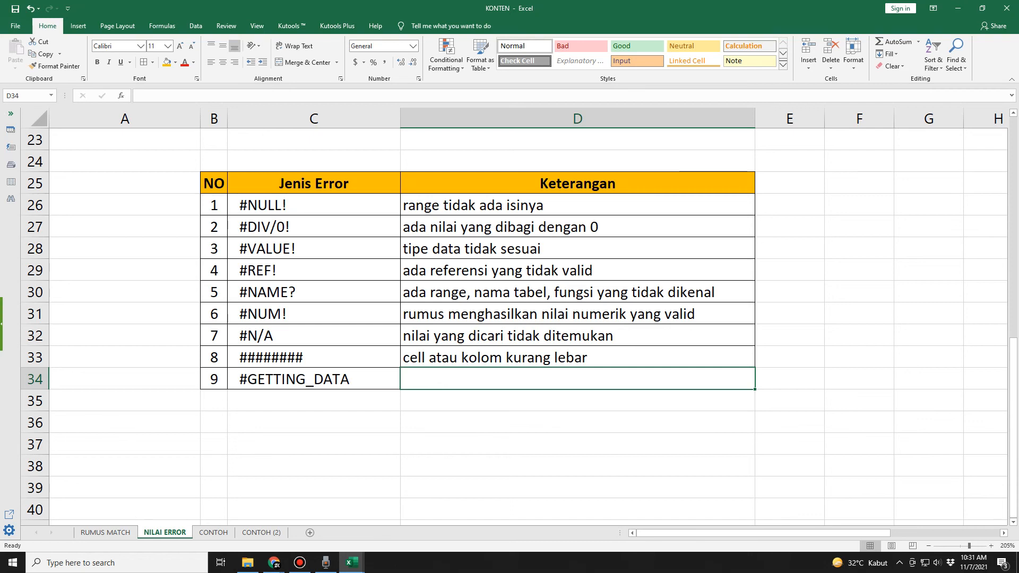
type("excel mas")
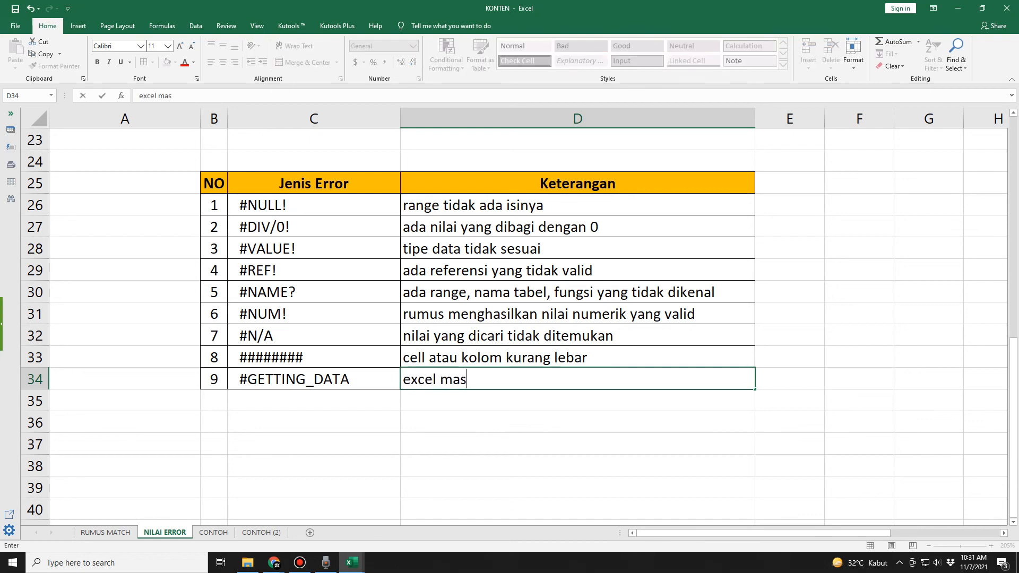
type("ih mempro")
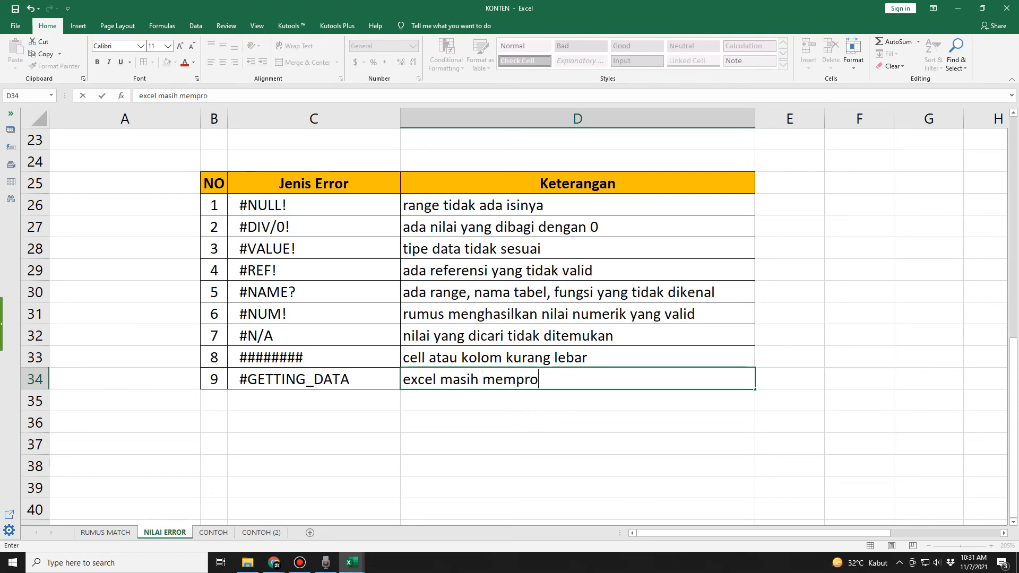
type("ses data")
key("Return")
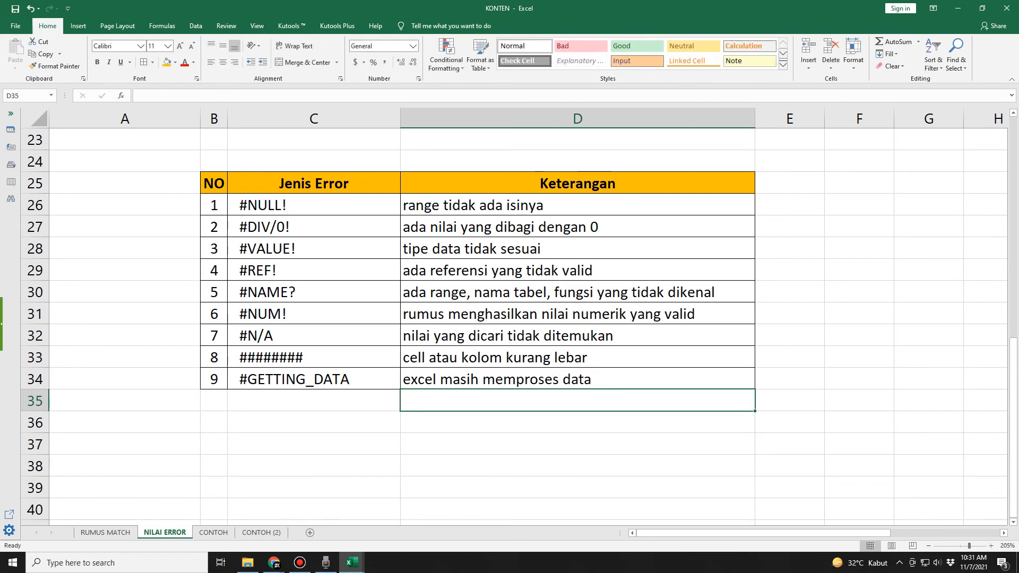
left_click(577, 423)
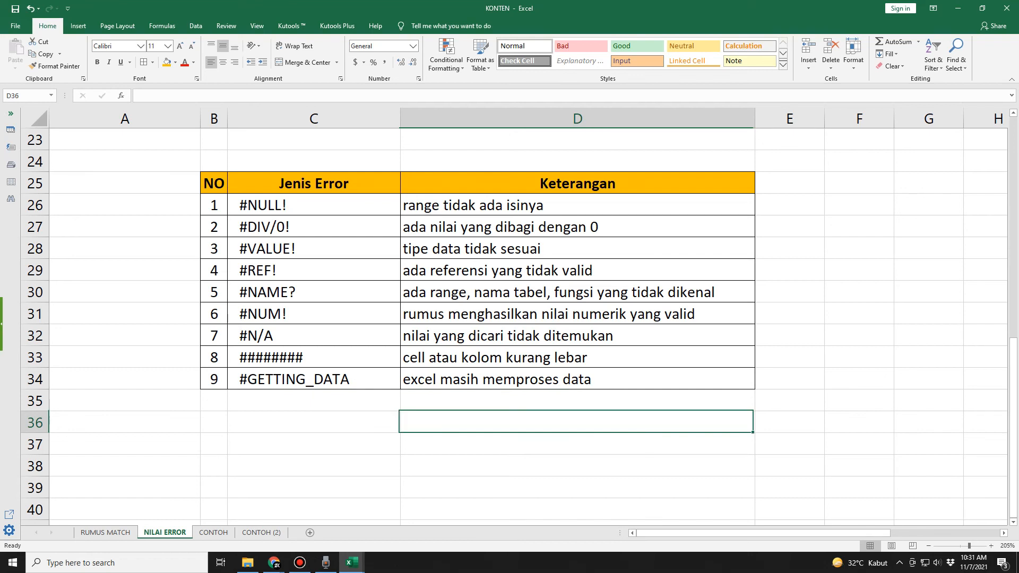
left_click(577, 380)
left_click(313, 379)
left_click_drag(313, 379, 577, 380)
left_click(577, 423)
left_click(577, 379)
left_click(314, 379)
left_click(577, 380)
left_click(314, 380)
left_click(577, 380)
left_click_drag(578, 206, 578, 422)
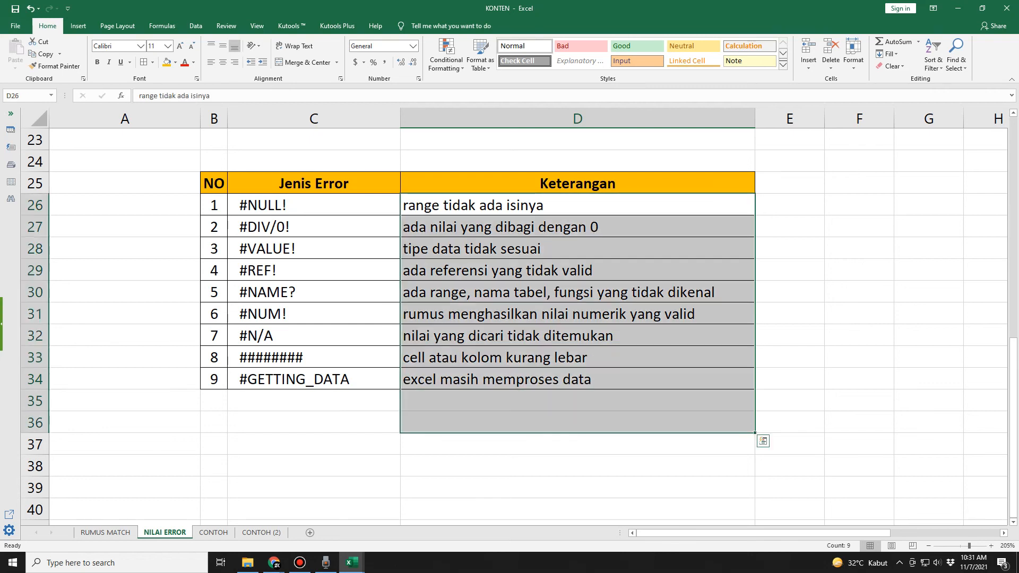
left_click(314, 400)
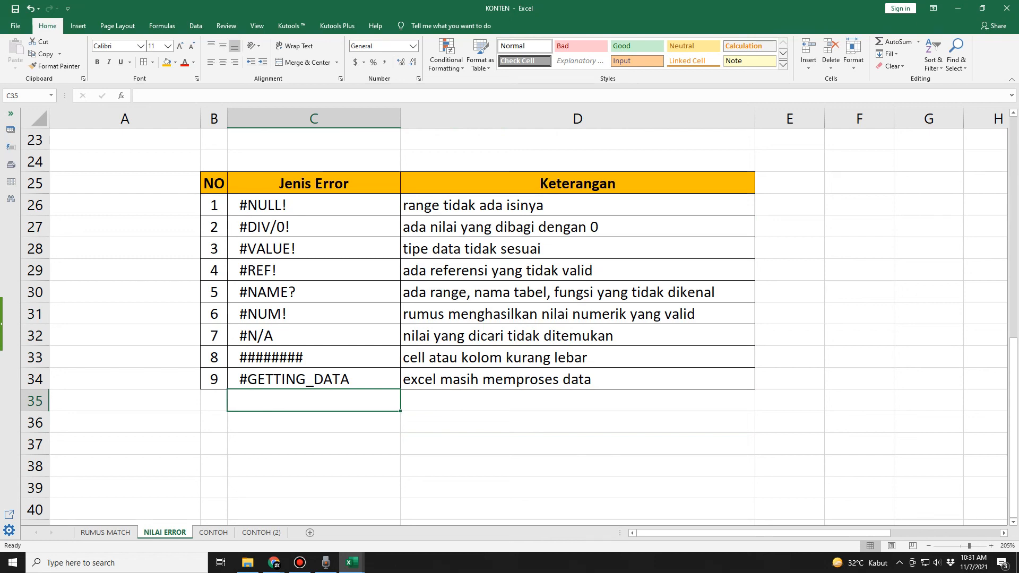
left_click(577, 271)
left_click(859, 249)
left_click(790, 227)
left_click(789, 206)
left_click_drag(859, 248, 859, 292)
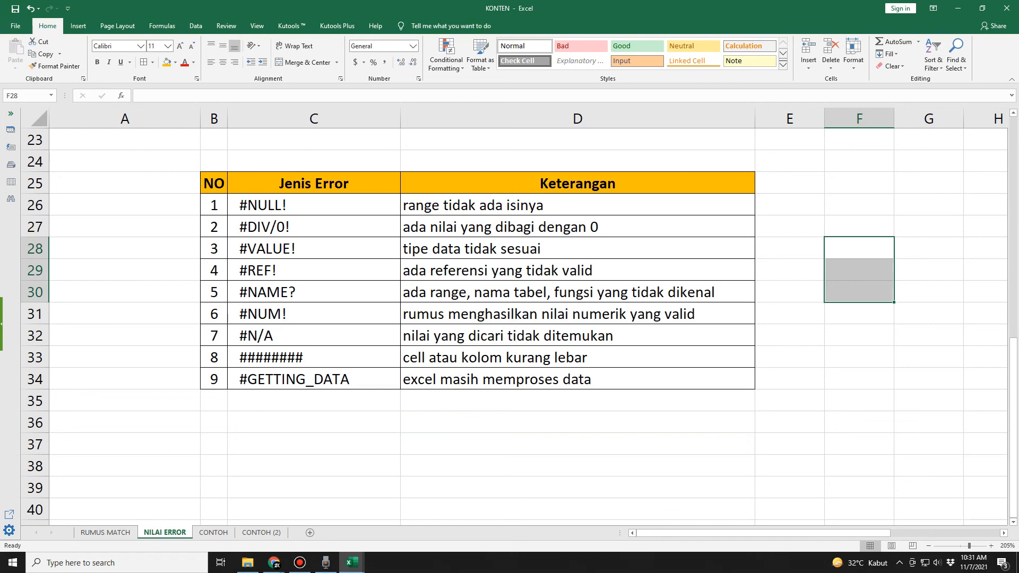